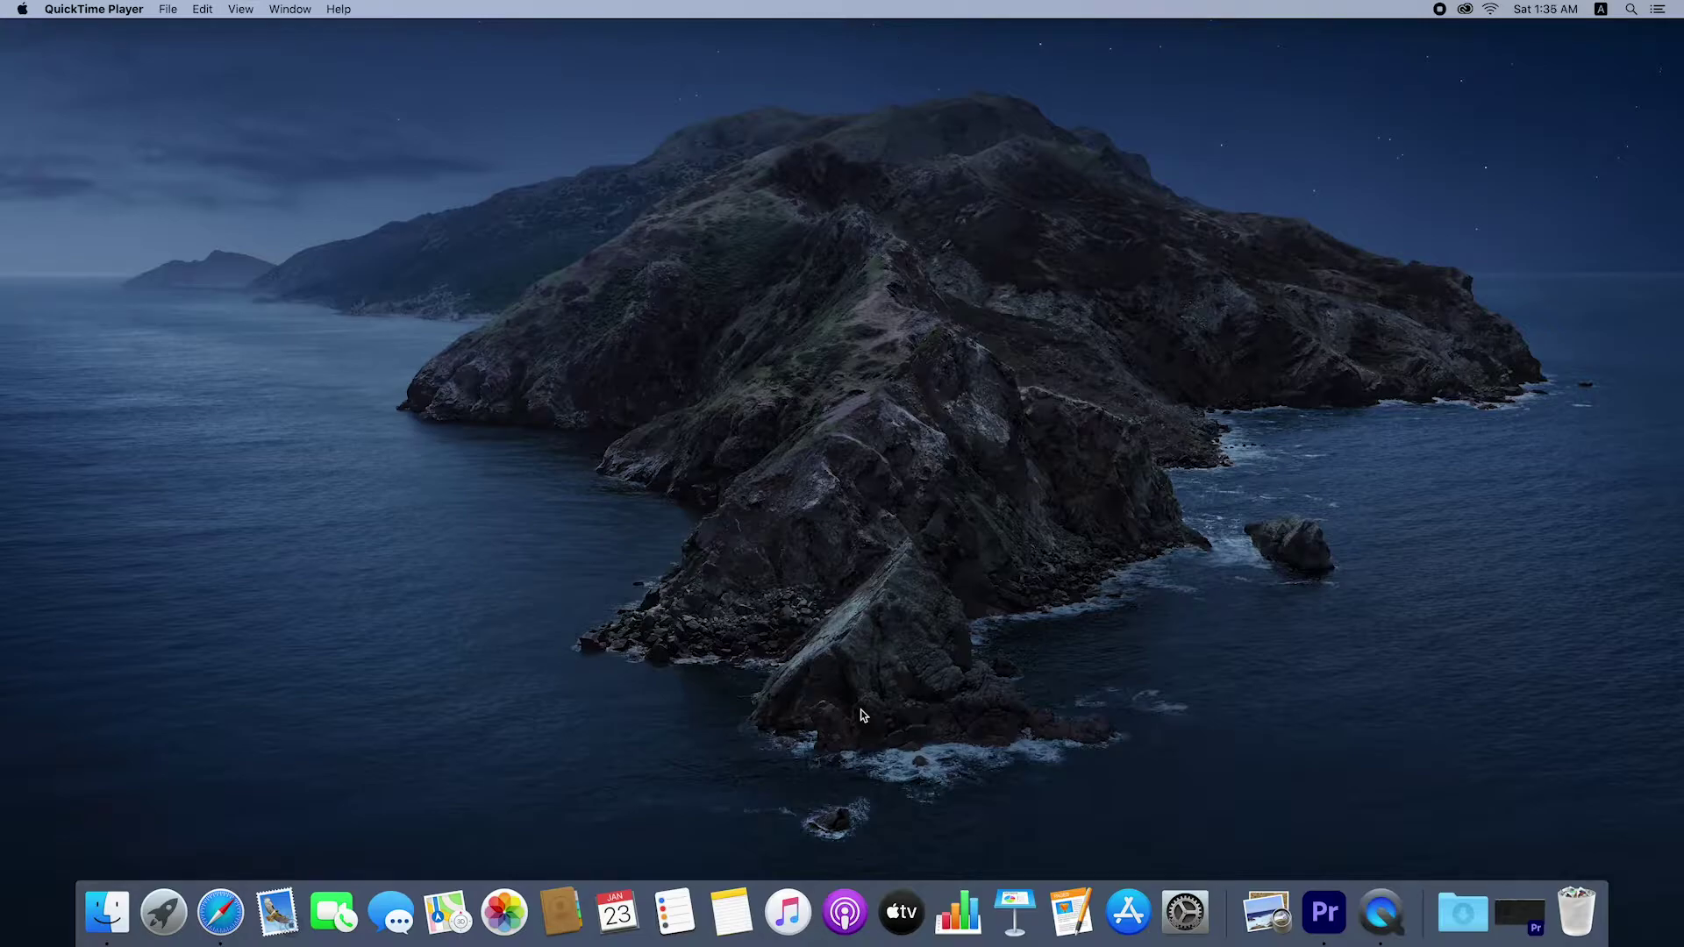
# - Return to Premiere Pro and import the phone recording 20210122_230746.mp4 into the testing project
pyautogui.click(1324, 924)
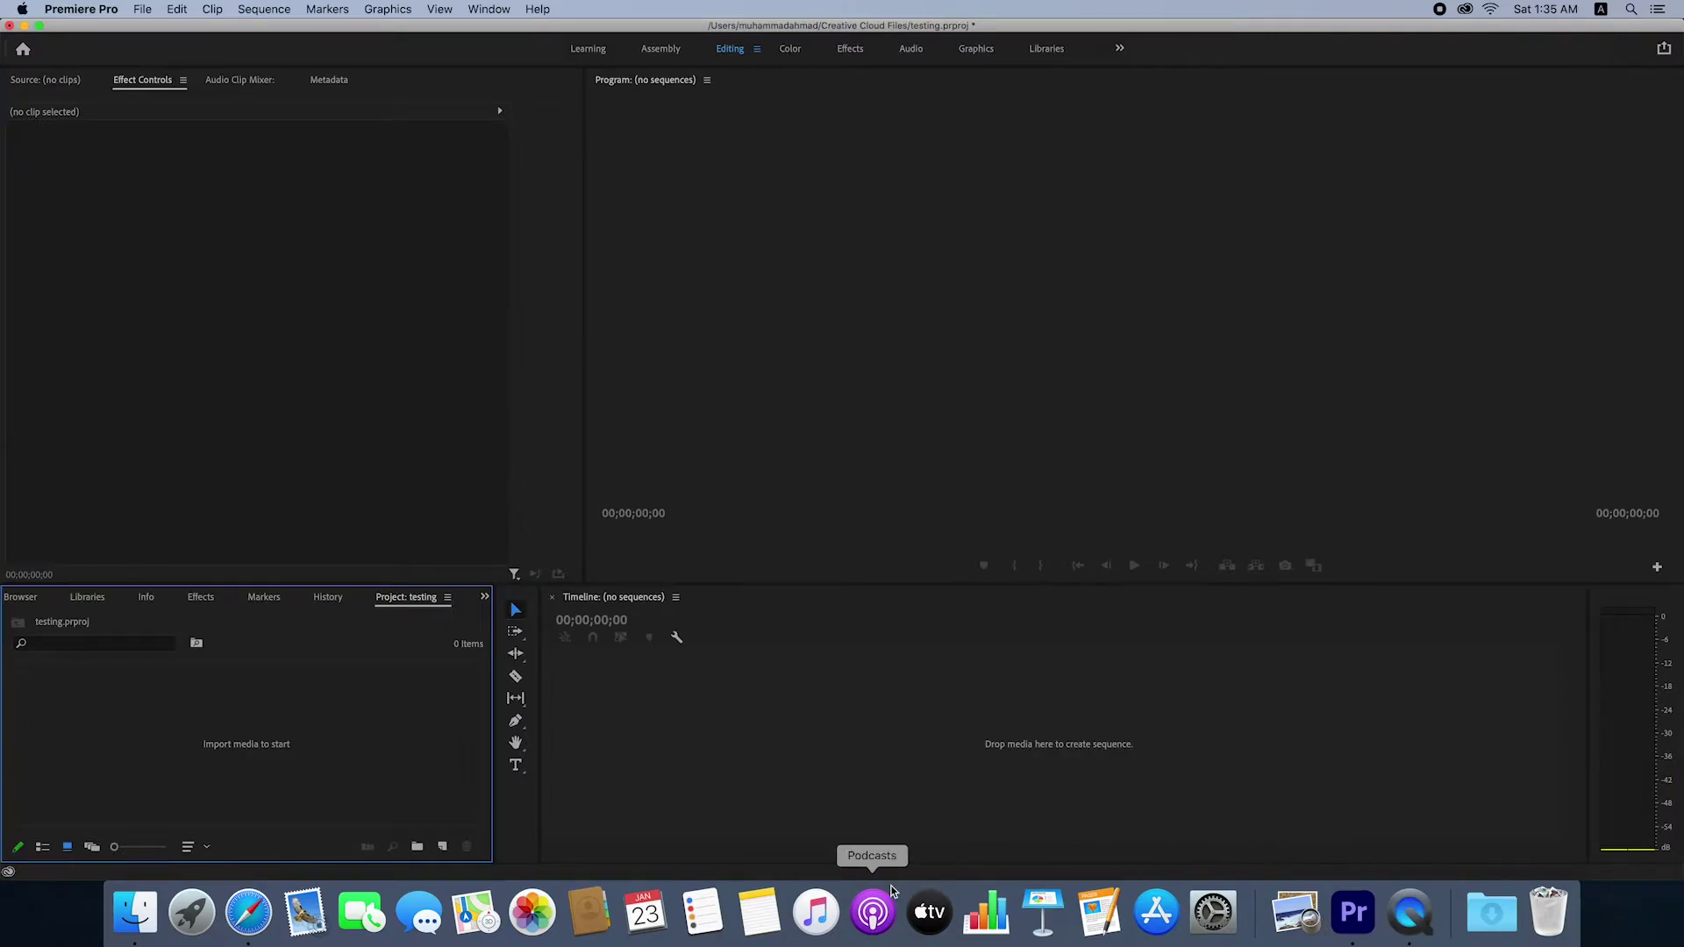
pyautogui.doubleClick(261, 733)
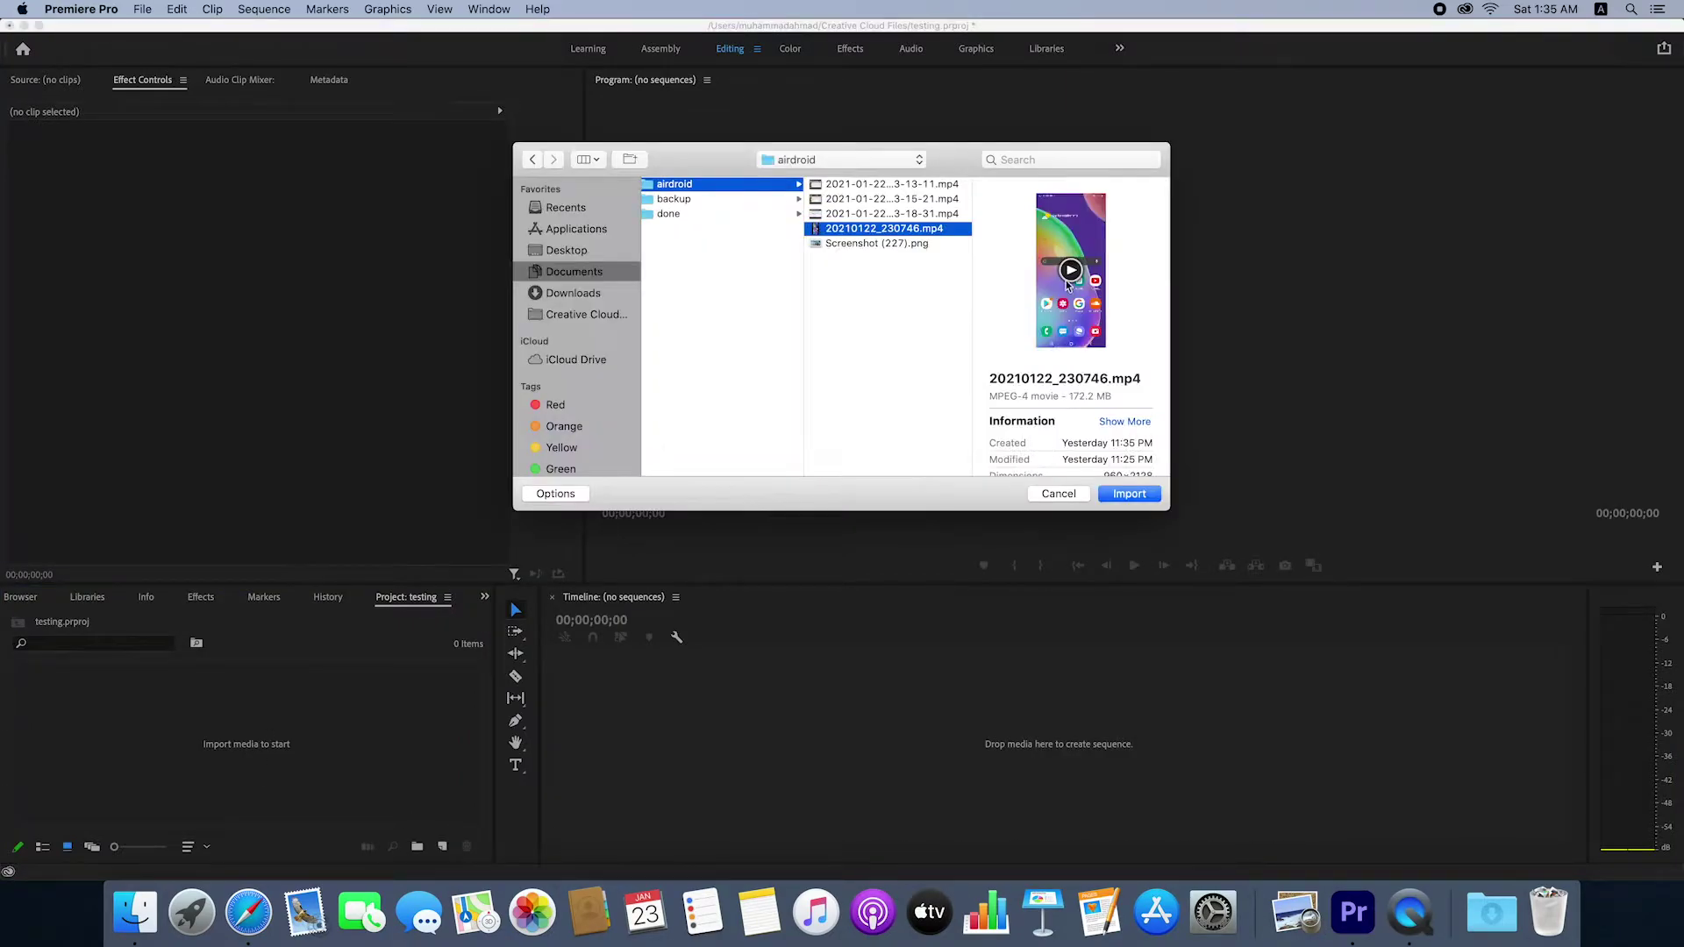
pyautogui.click(1133, 493)
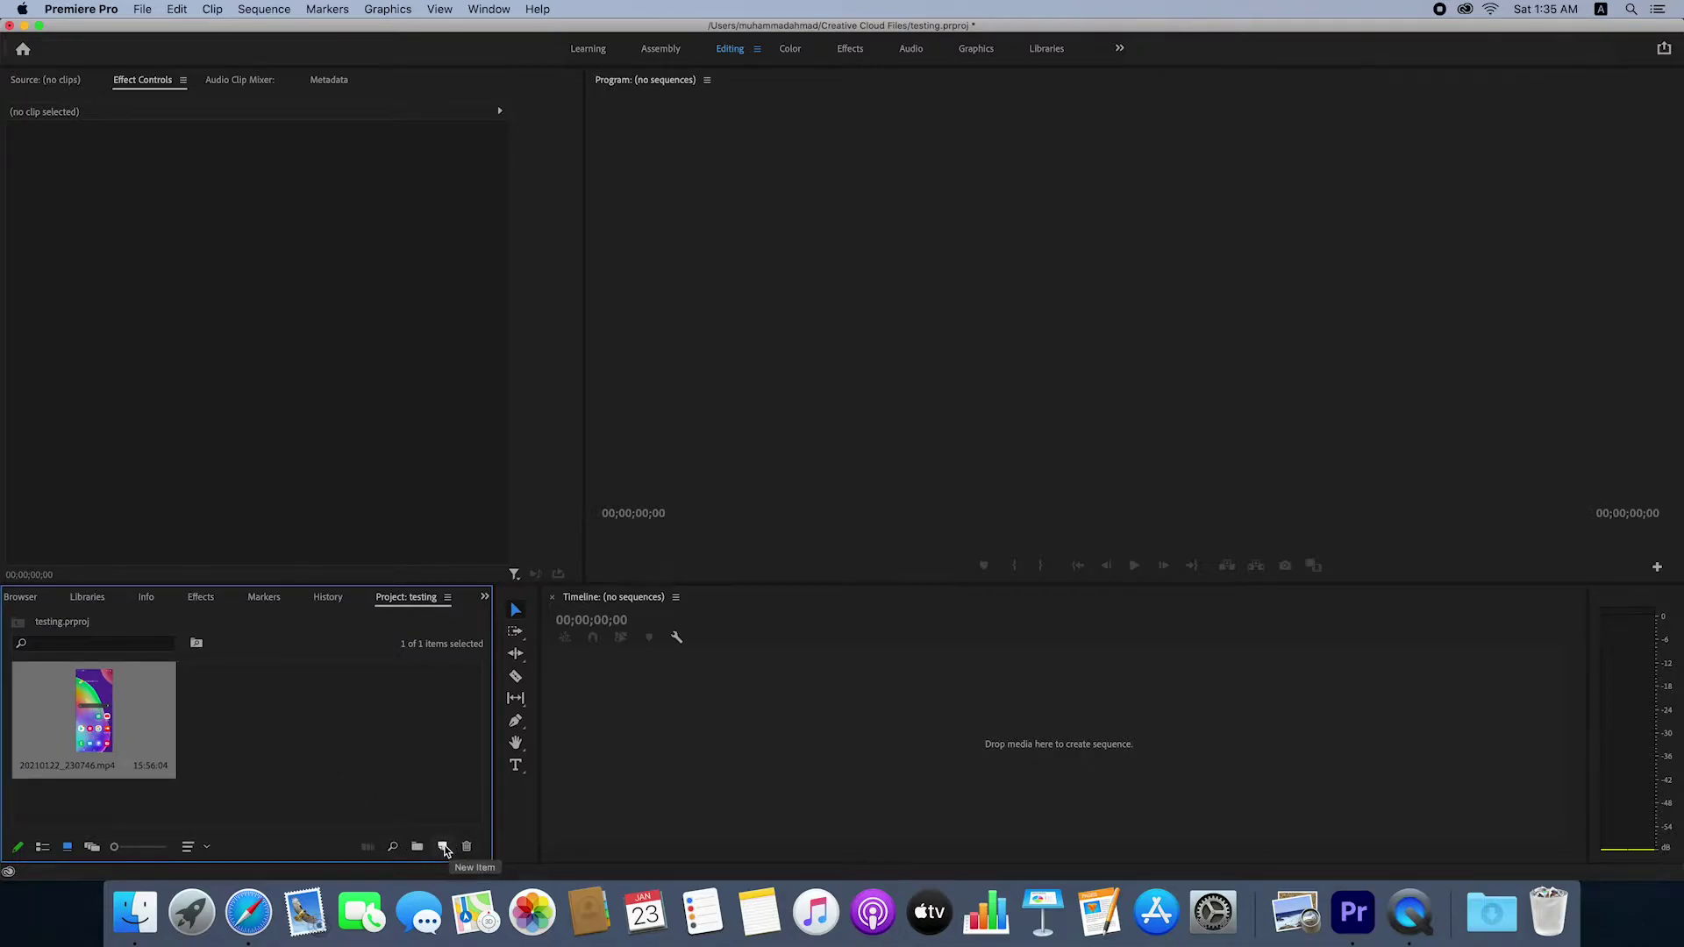
# - Create Sequence 05 from the Digital SLR > 1080p > DSLR 1080p30 preset
pyautogui.click(444, 847)
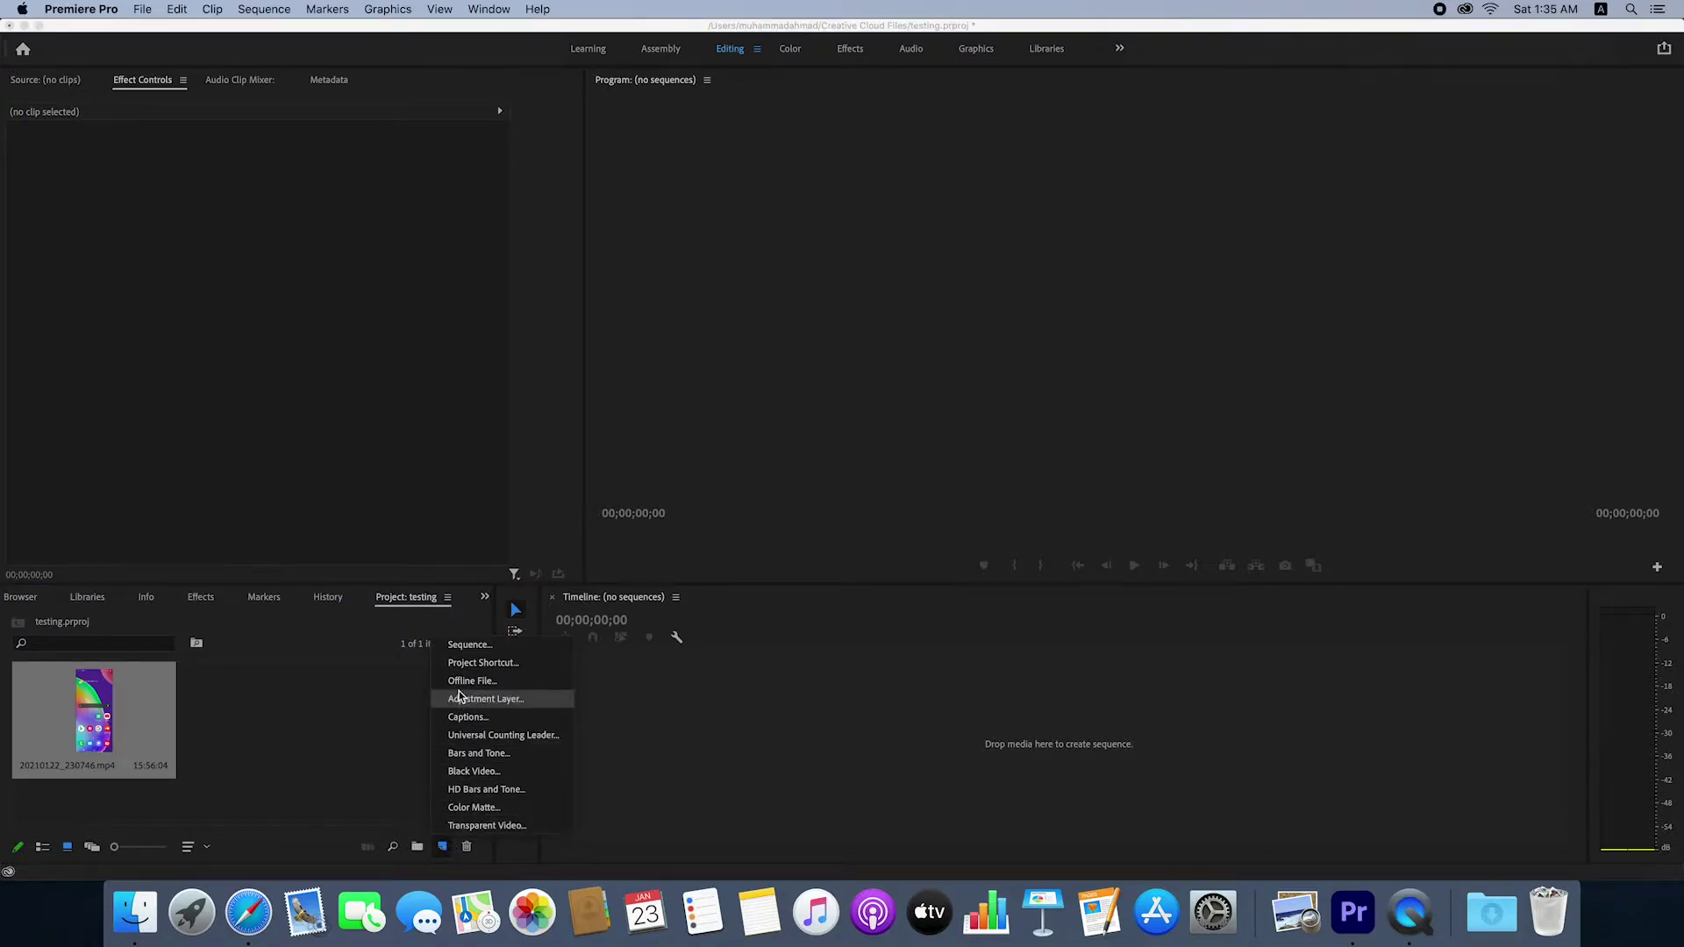
pyautogui.click(453, 647)
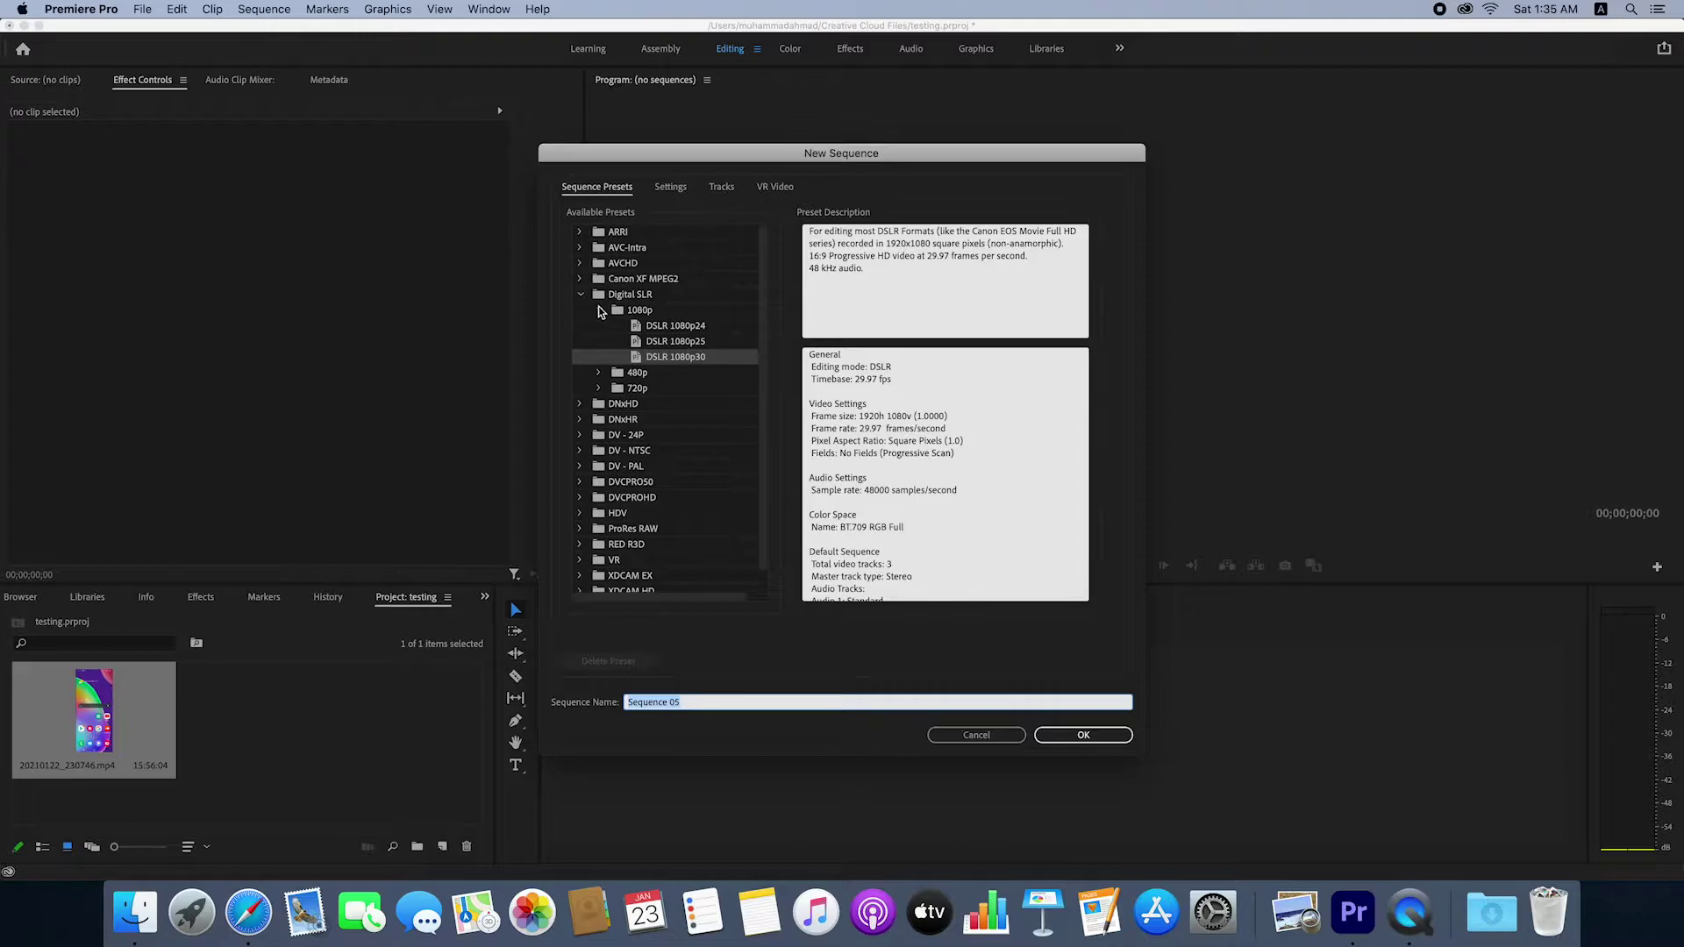
pyautogui.doubleClick(661, 356)
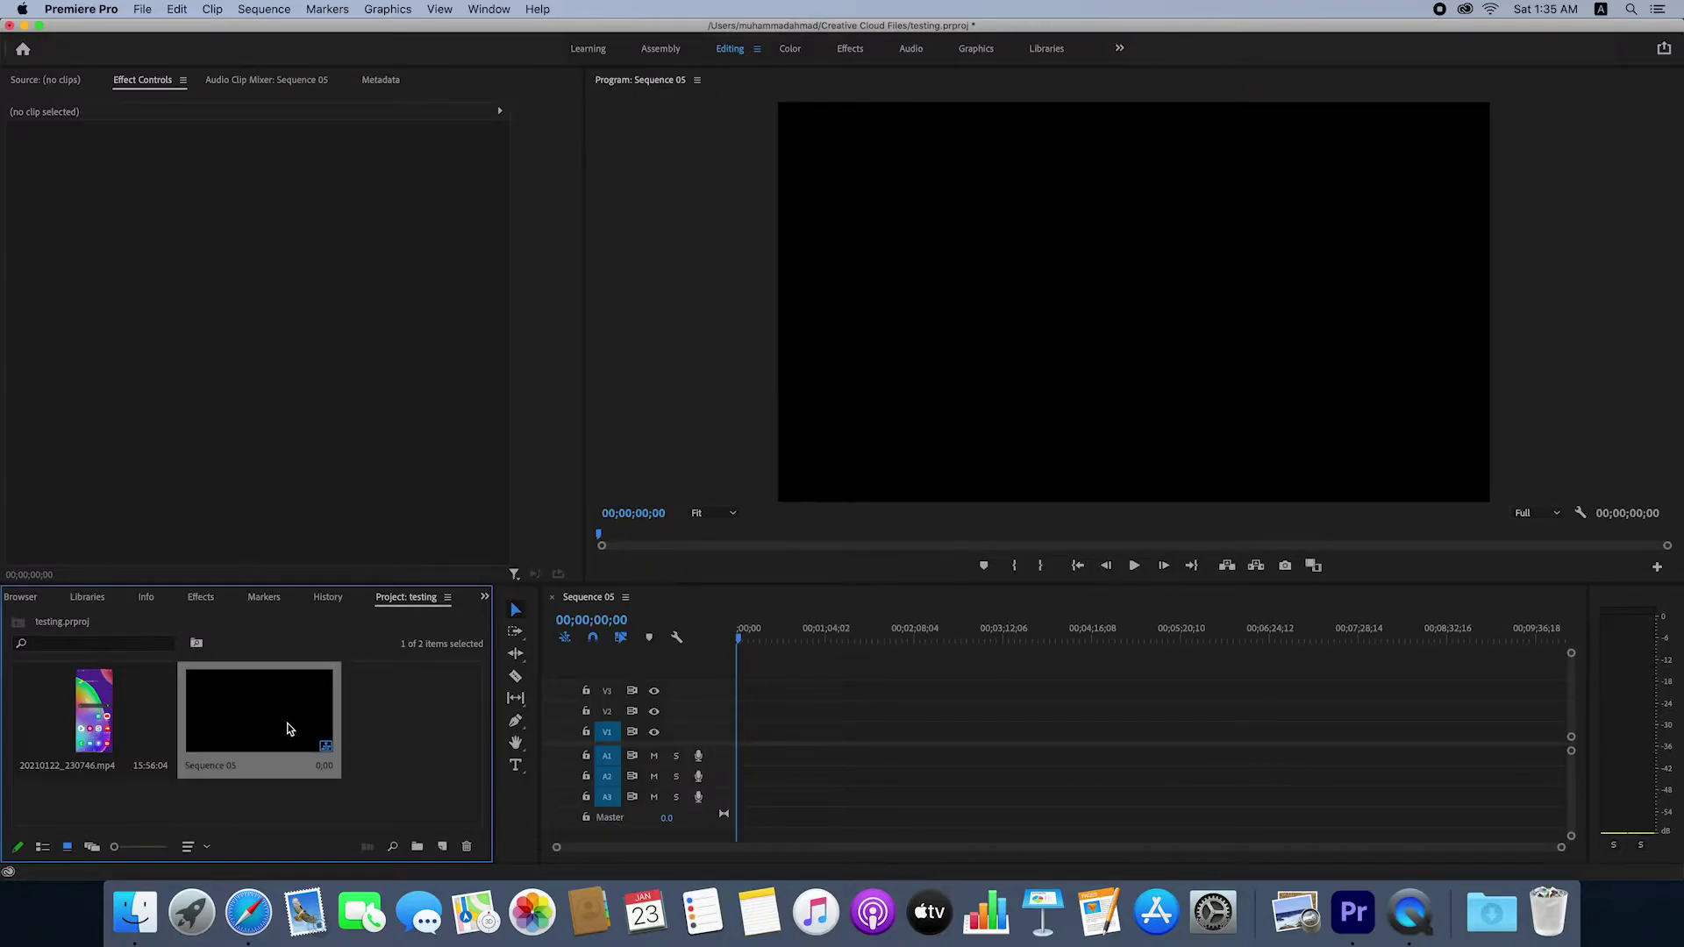
# - Import Screenshot (227).png from the airdroid folder, then drop the phone clip onto V1
pyautogui.doubleClick(396, 735)
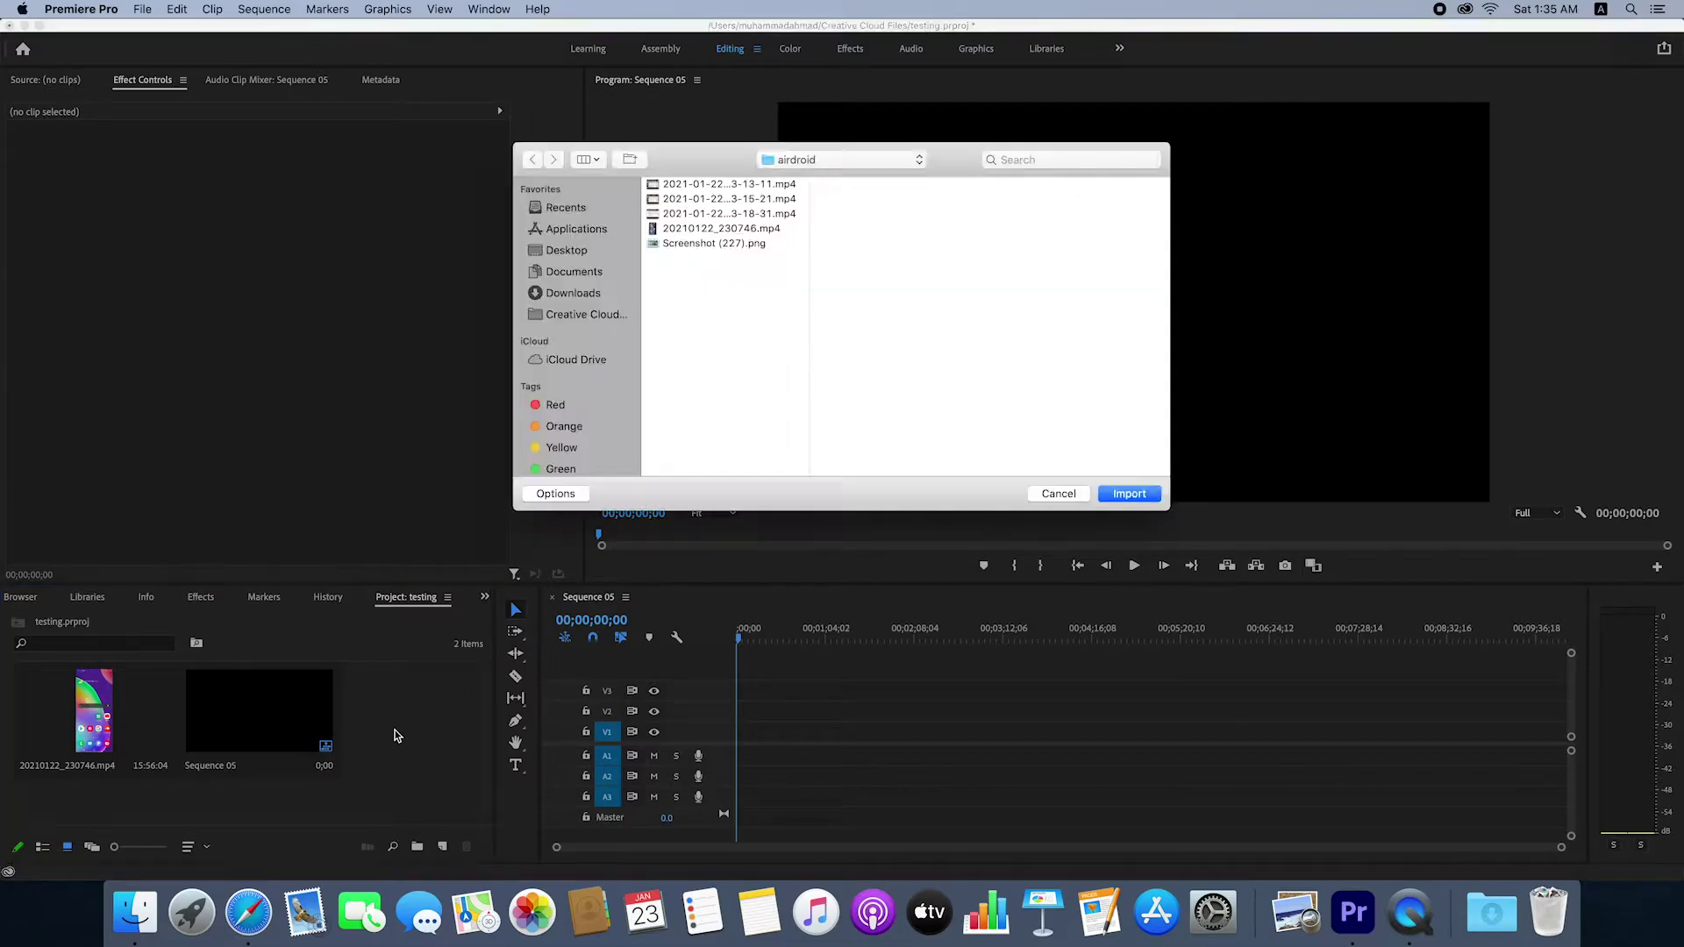
pyautogui.click(686, 246)
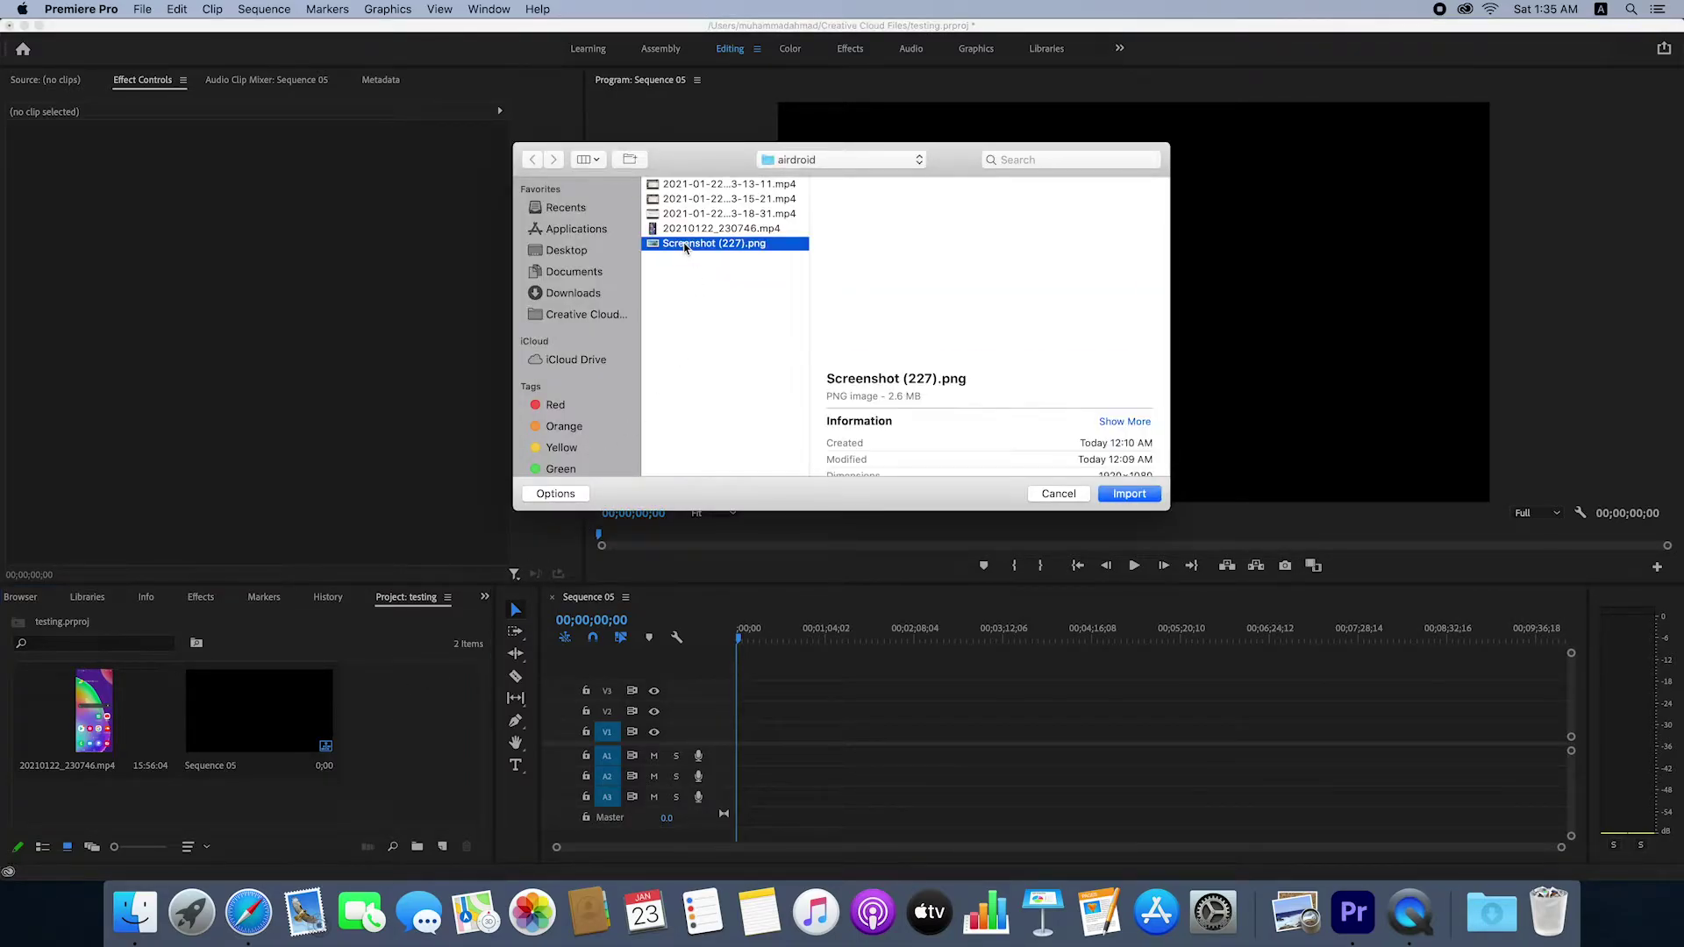
pyautogui.click(1119, 495)
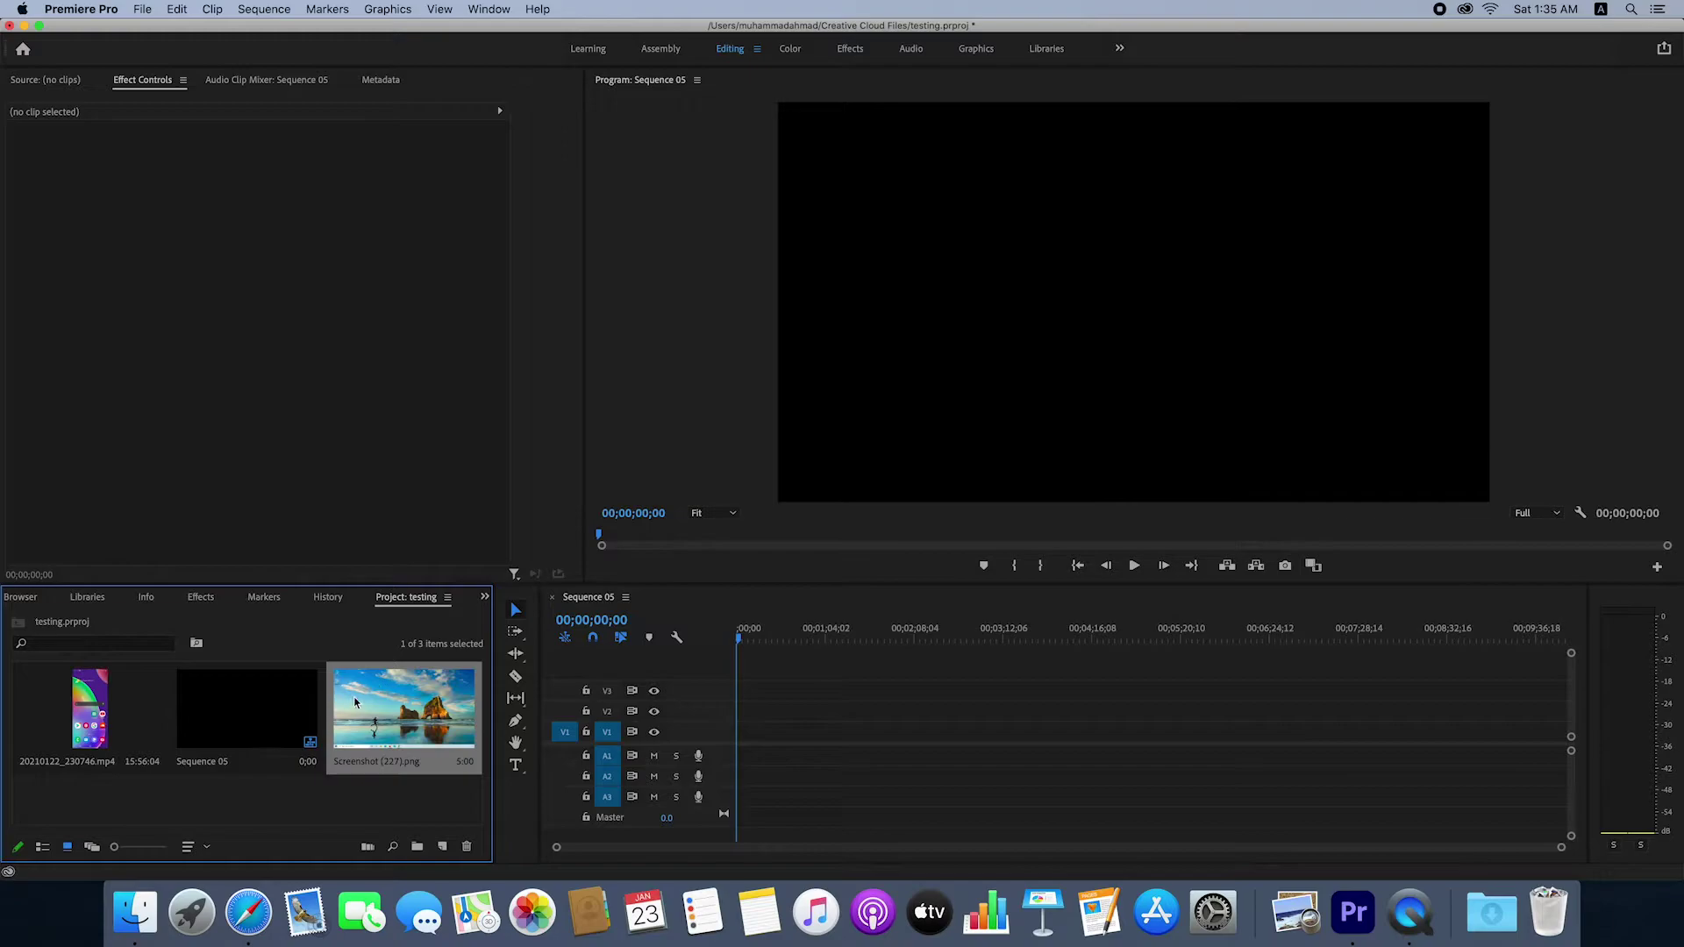
pyautogui.moveTo(114, 727); pyautogui.dragTo(741, 751)
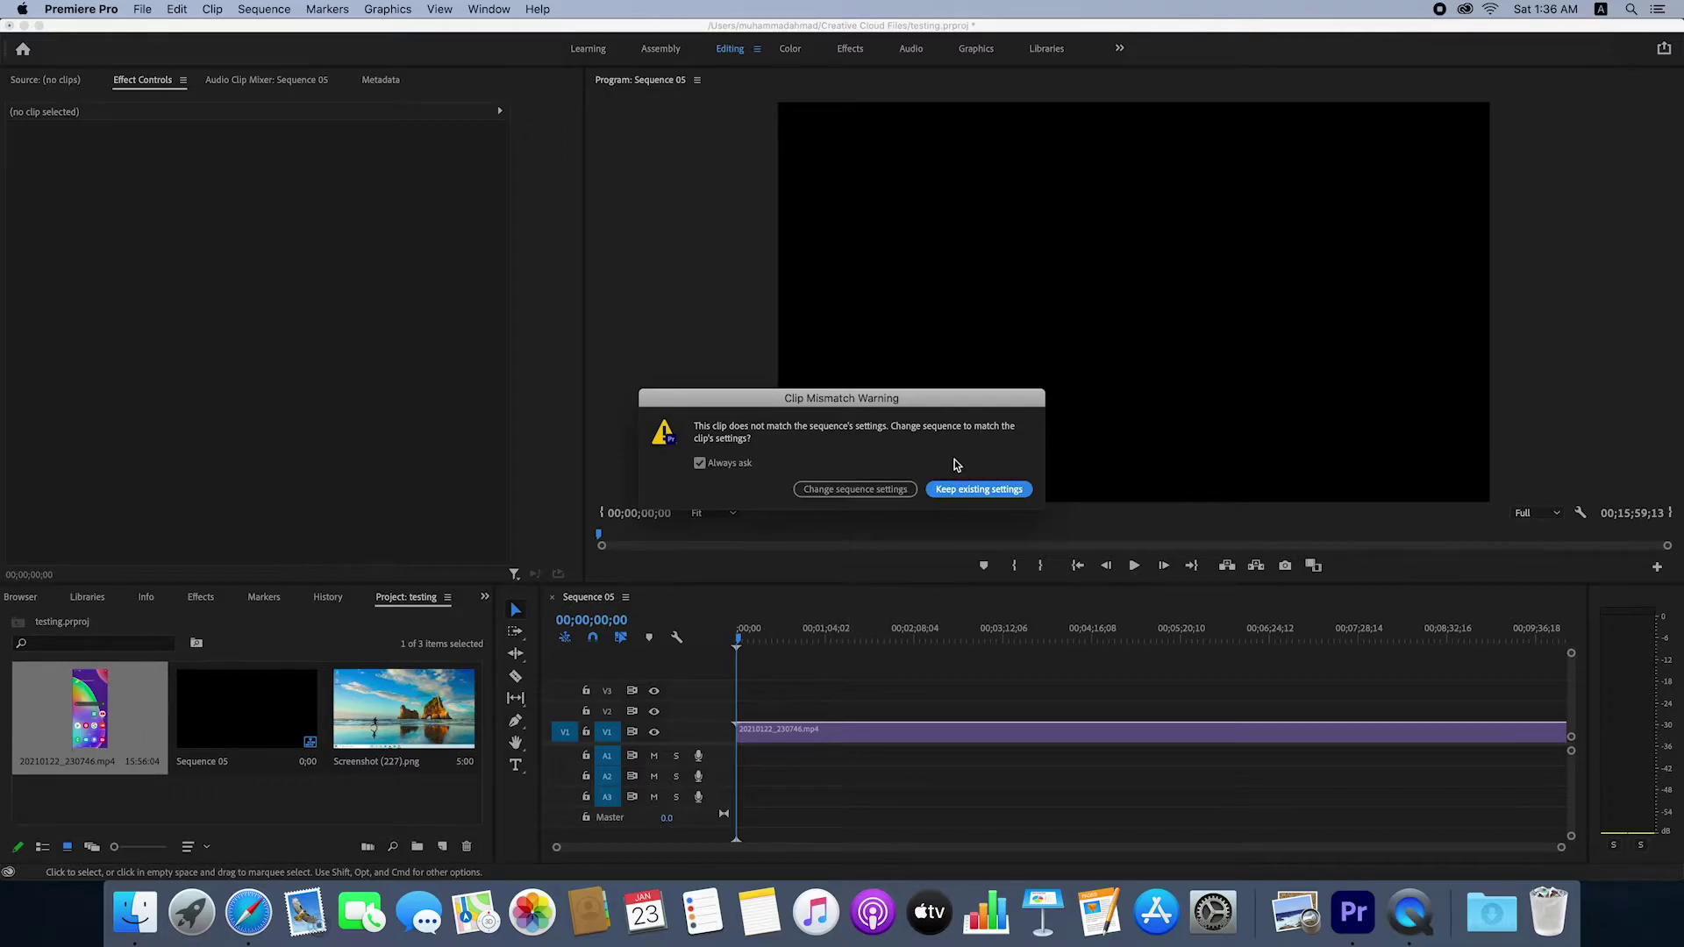
# - Keep the existing sequence settings and place Screenshot (227).png on V2 at the start
pyautogui.click(978, 489)
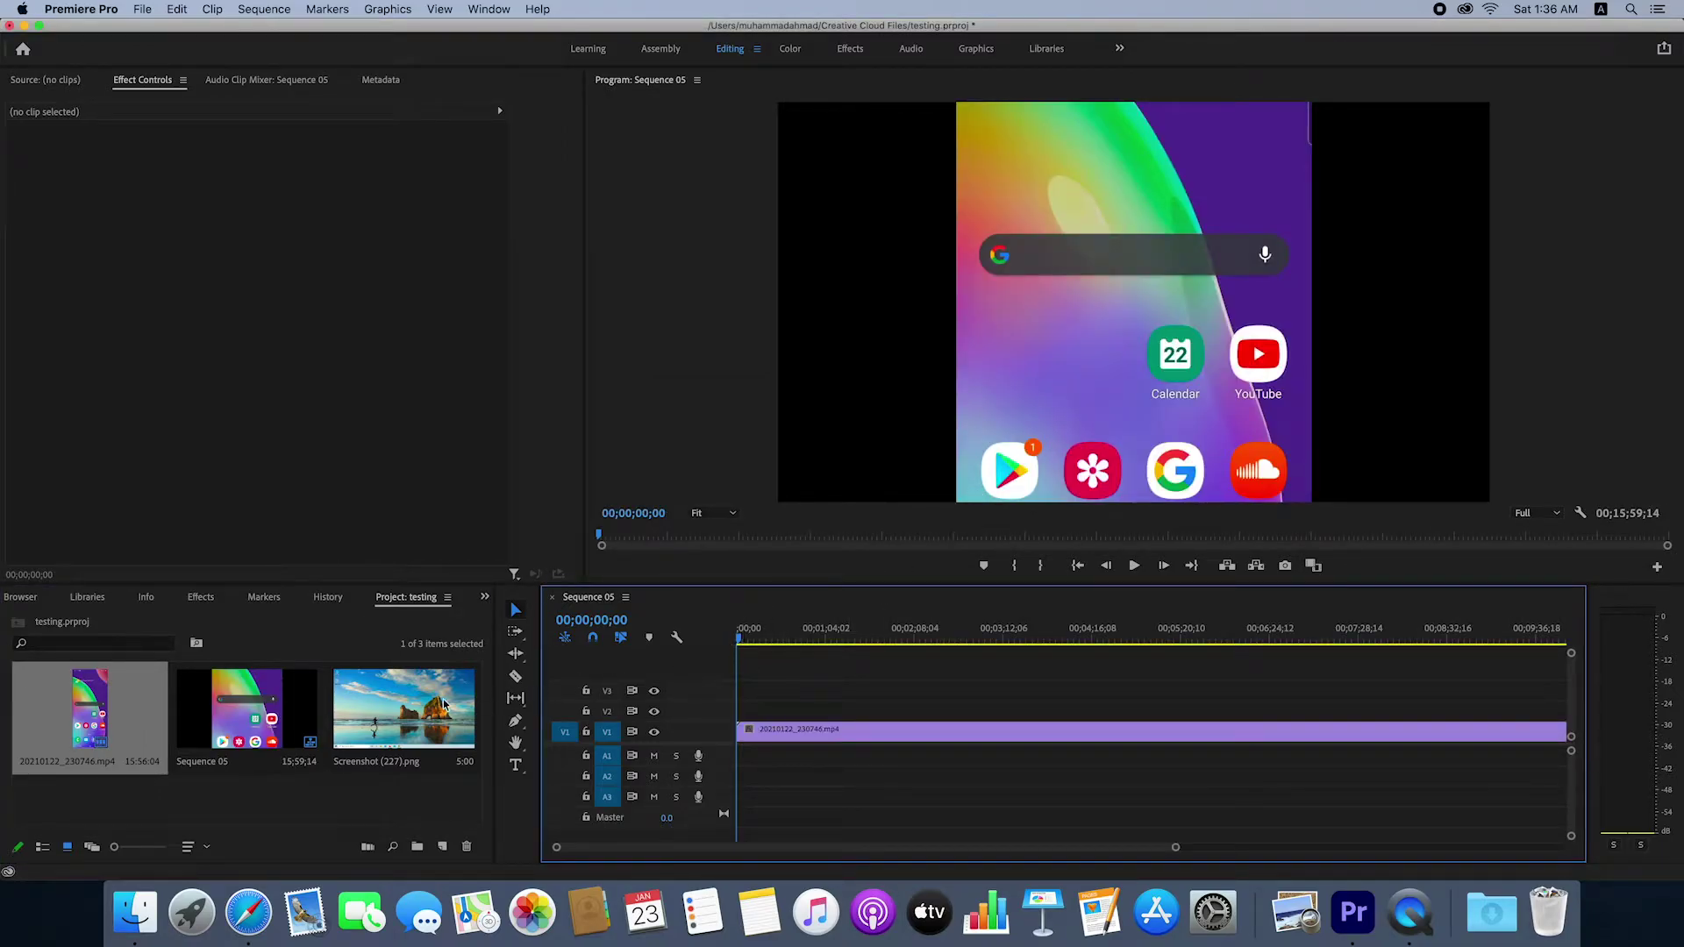
pyautogui.moveTo(392, 704); pyautogui.dragTo(736, 729)
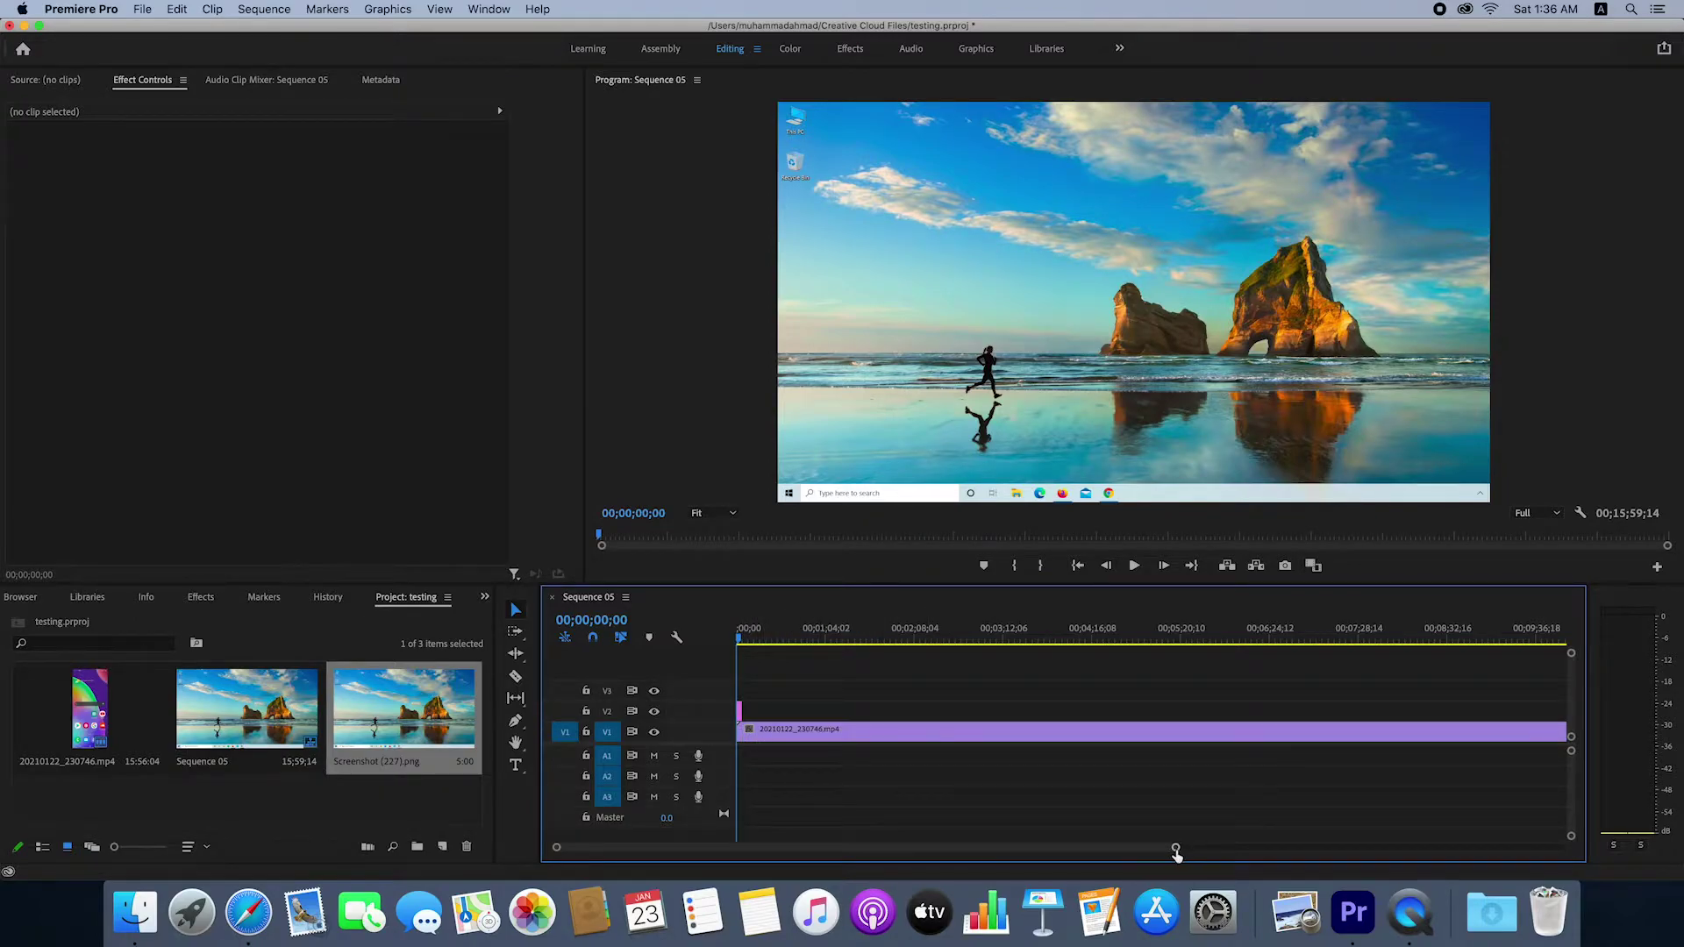
# - Extend the beach screenshot on V2 to the phone clip's end, then move the phone clip to V3
pyautogui.moveTo(1181, 851); pyautogui.dragTo(1021, 846)
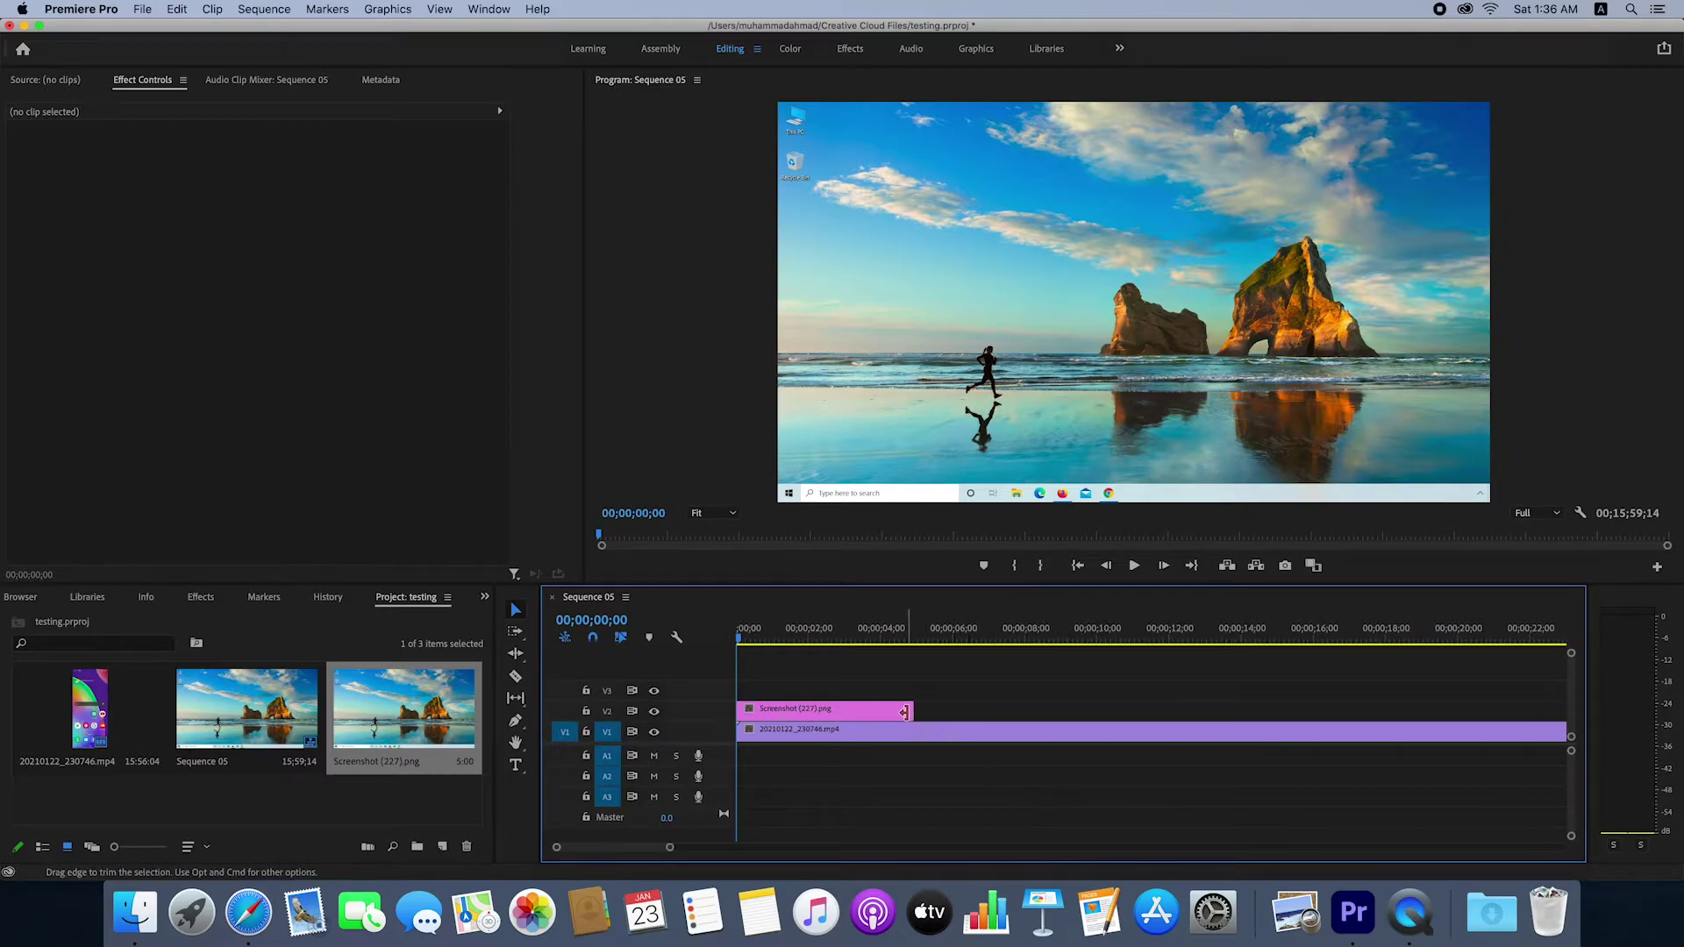
pyautogui.moveTo(913, 711); pyautogui.dragTo(1390, 730)
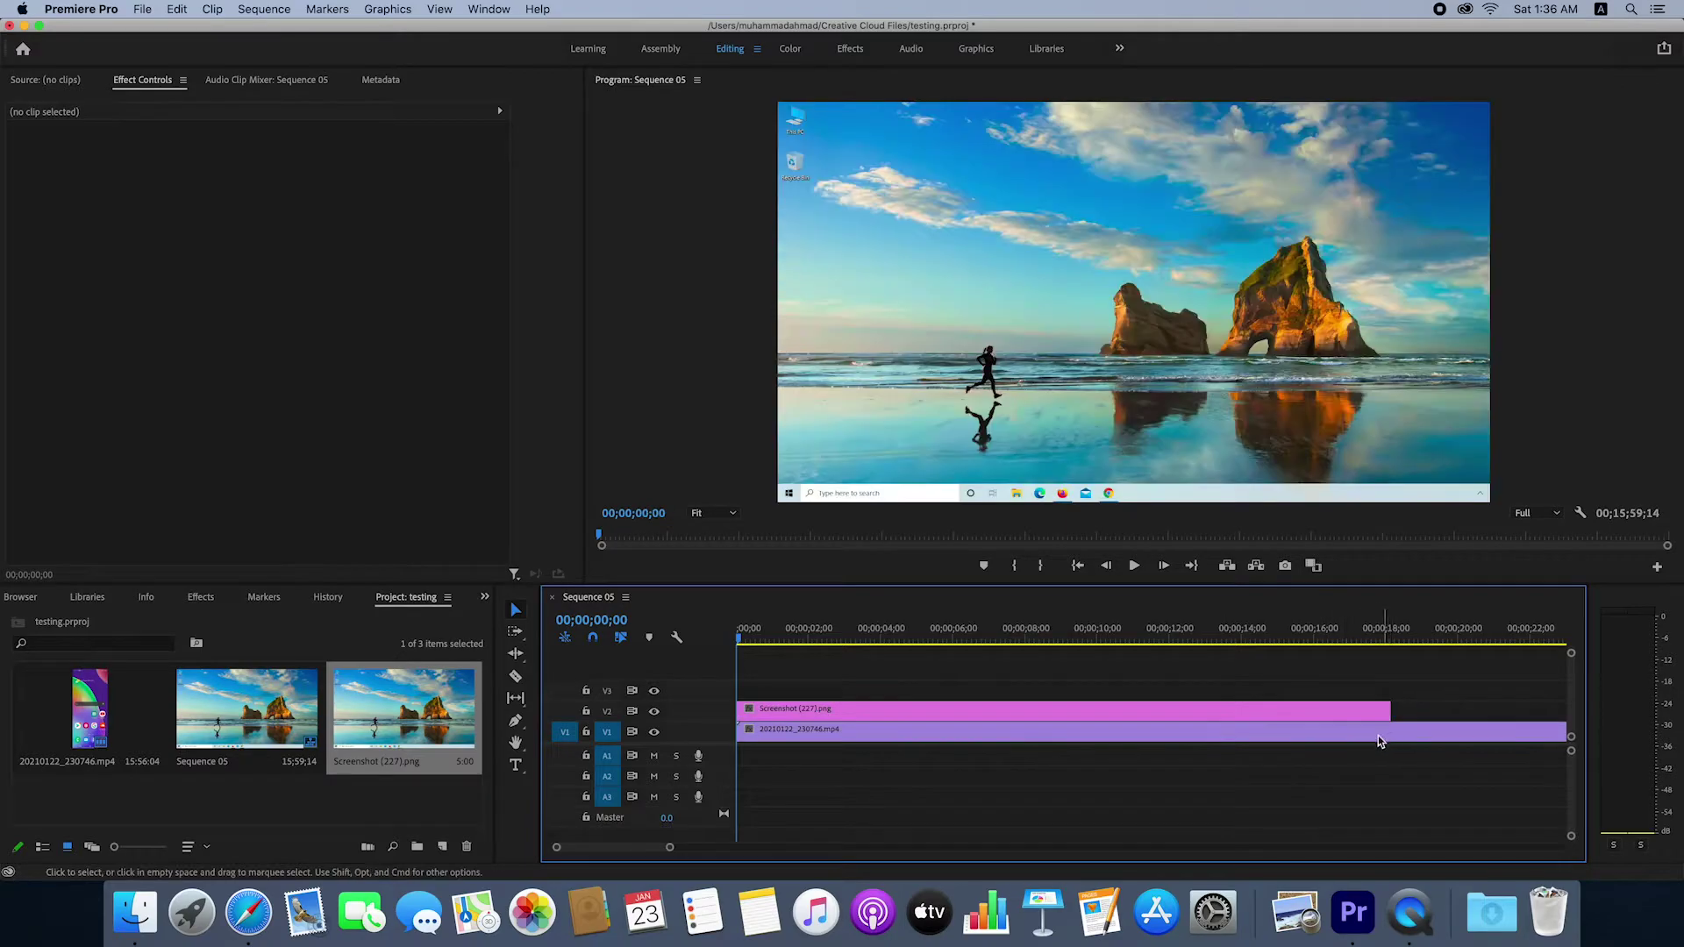
pyautogui.moveTo(680, 851); pyautogui.dragTo(1159, 858)
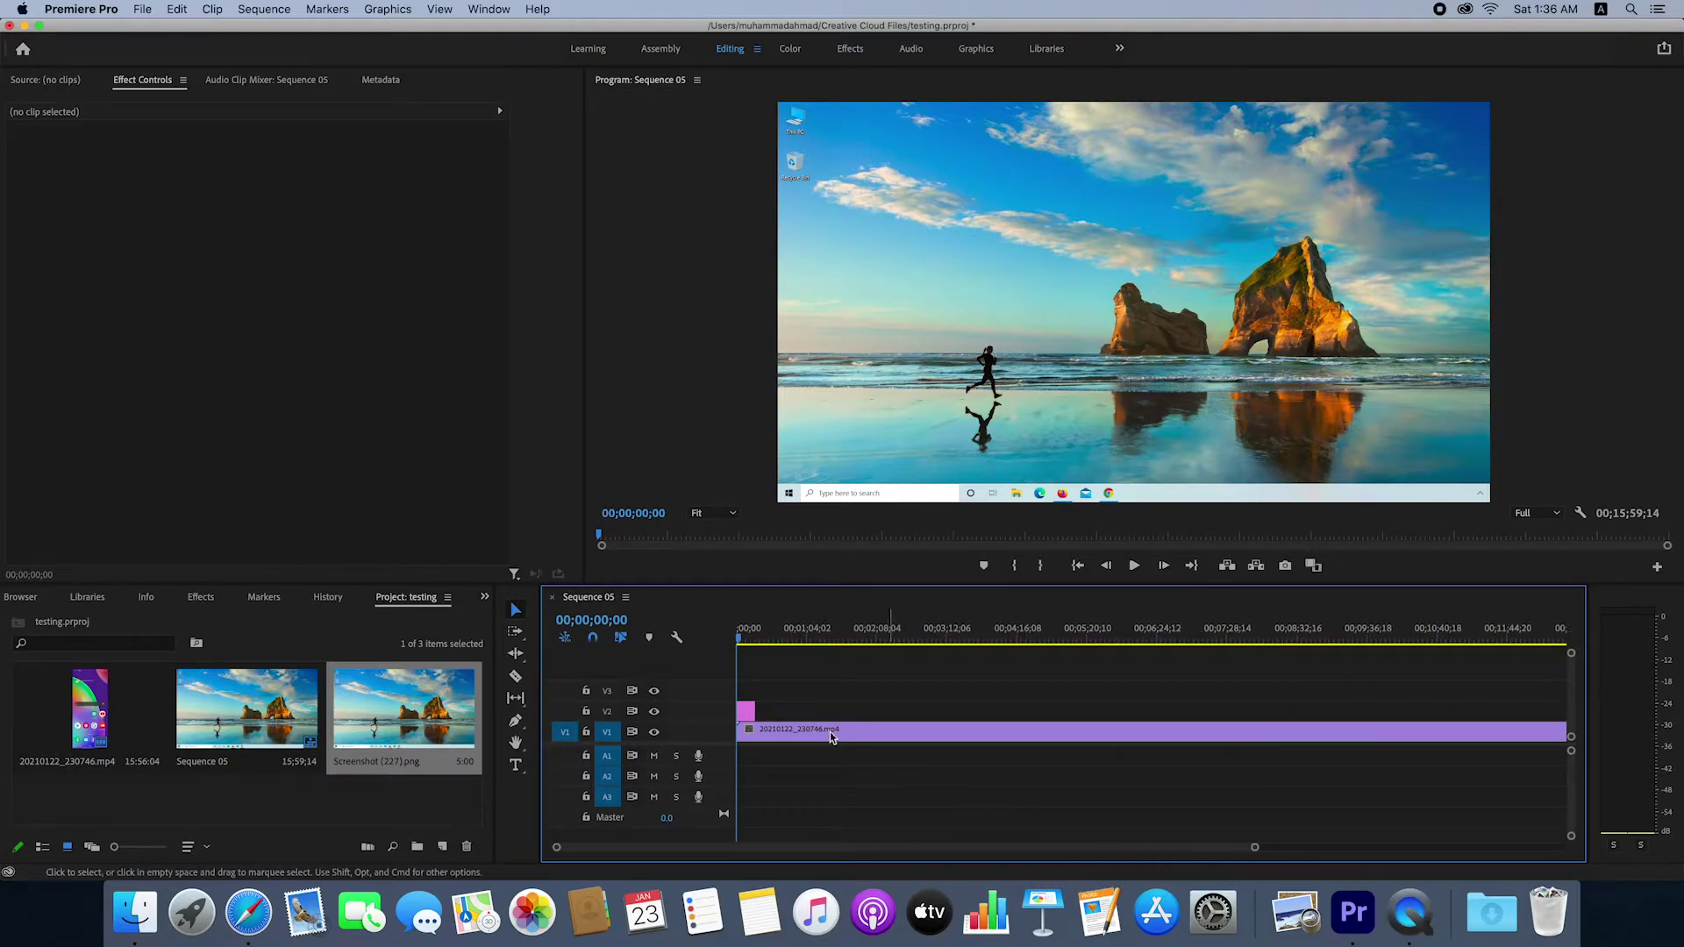
pyautogui.moveTo(754, 711); pyautogui.dragTo(1147, 774)
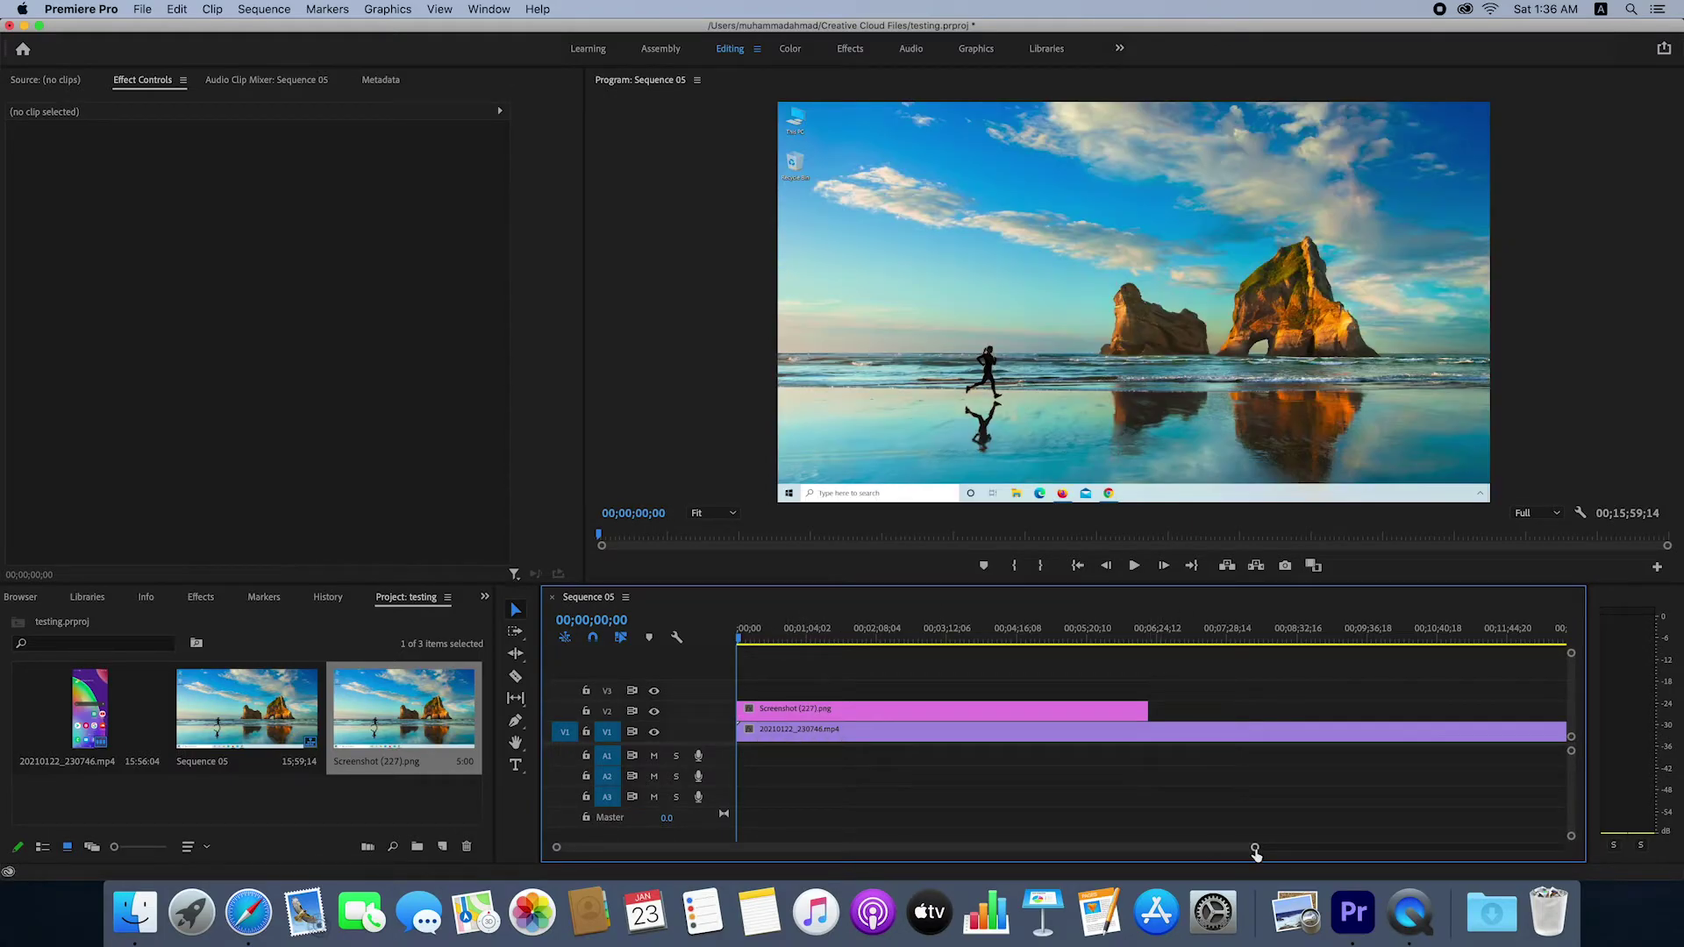
pyautogui.moveTo(1255, 853); pyautogui.dragTo(1404, 849)
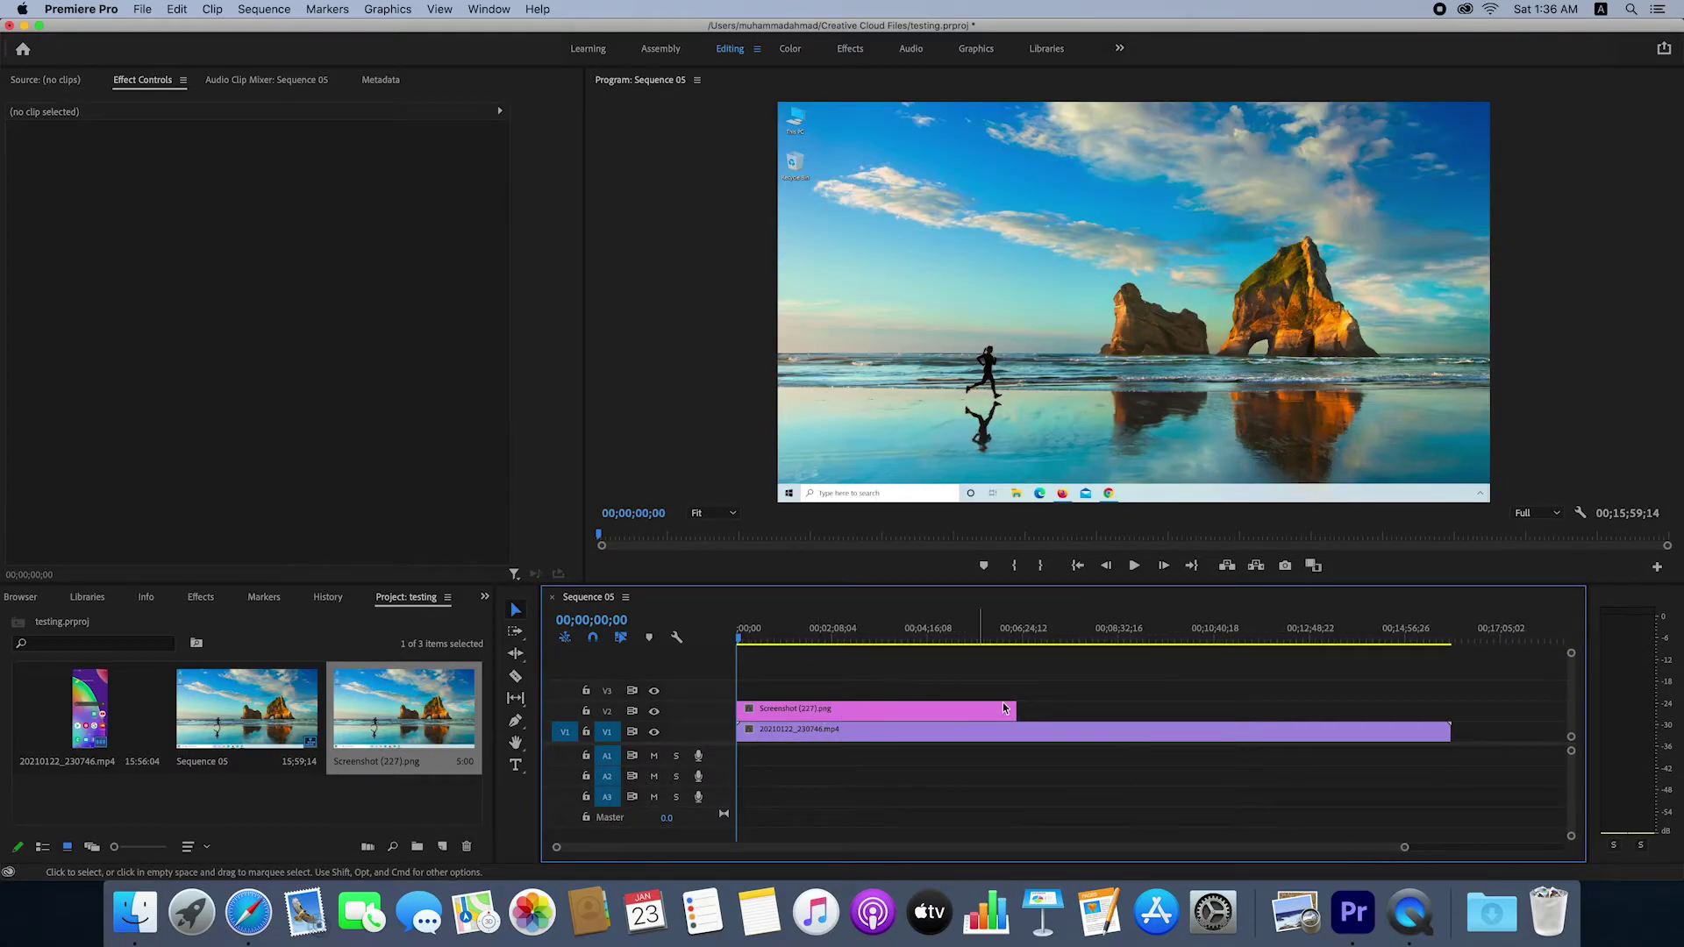
pyautogui.moveTo(1015, 709); pyautogui.dragTo(1255, 708)
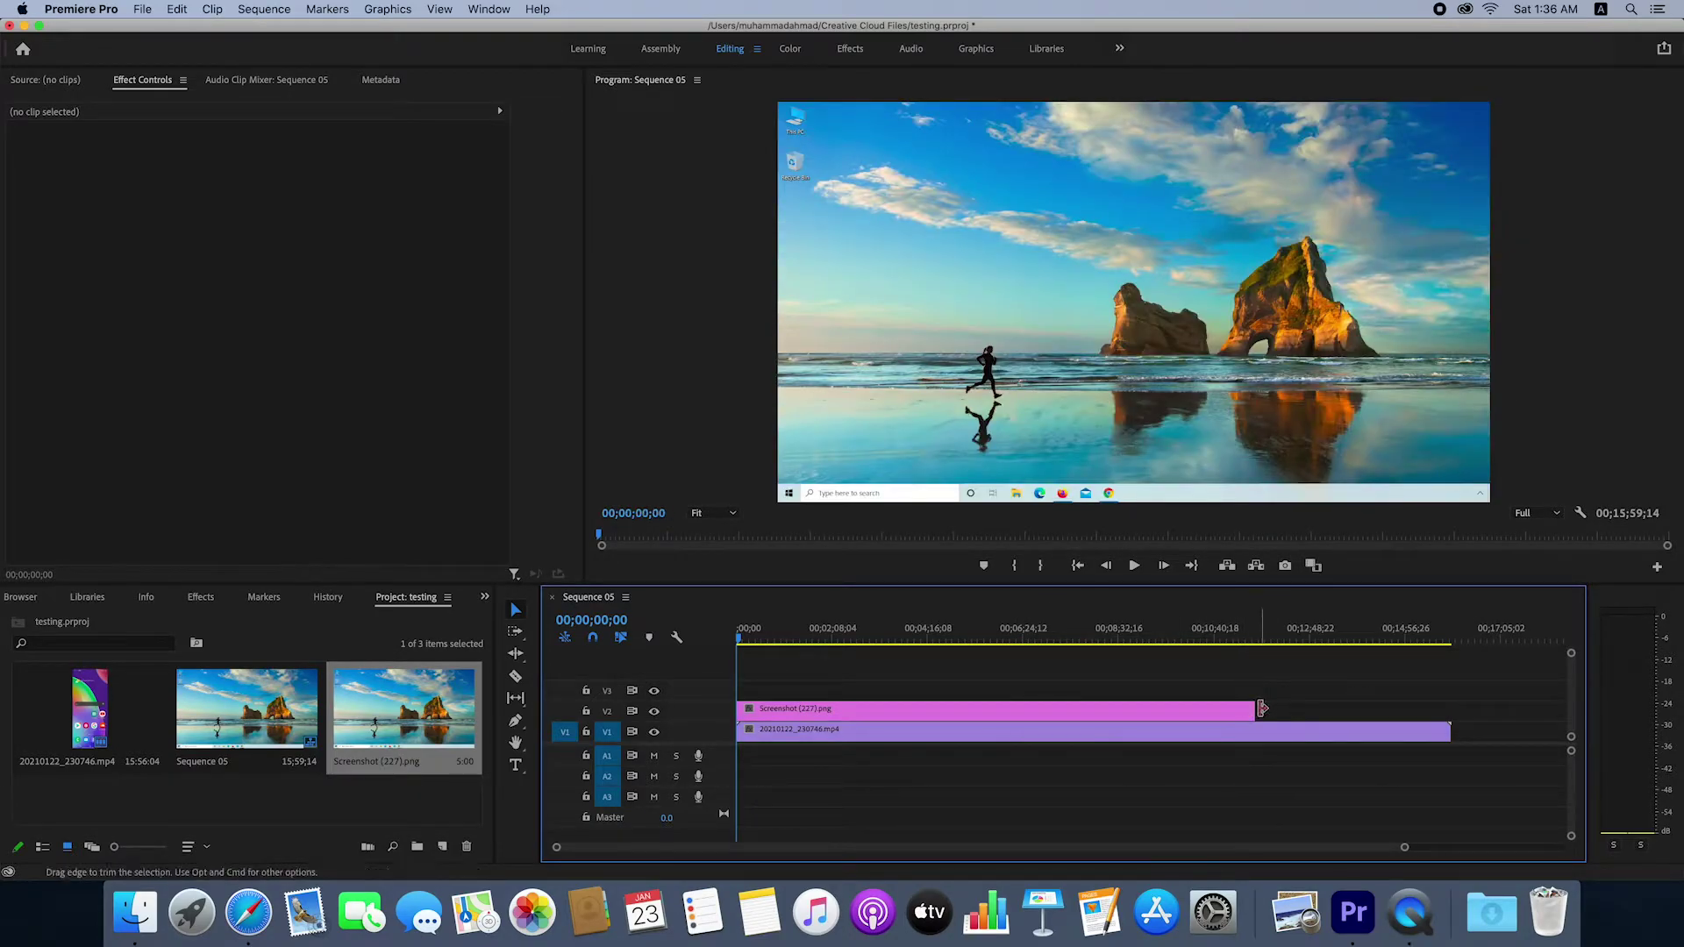
pyautogui.moveTo(1261, 708); pyautogui.dragTo(1444, 704)
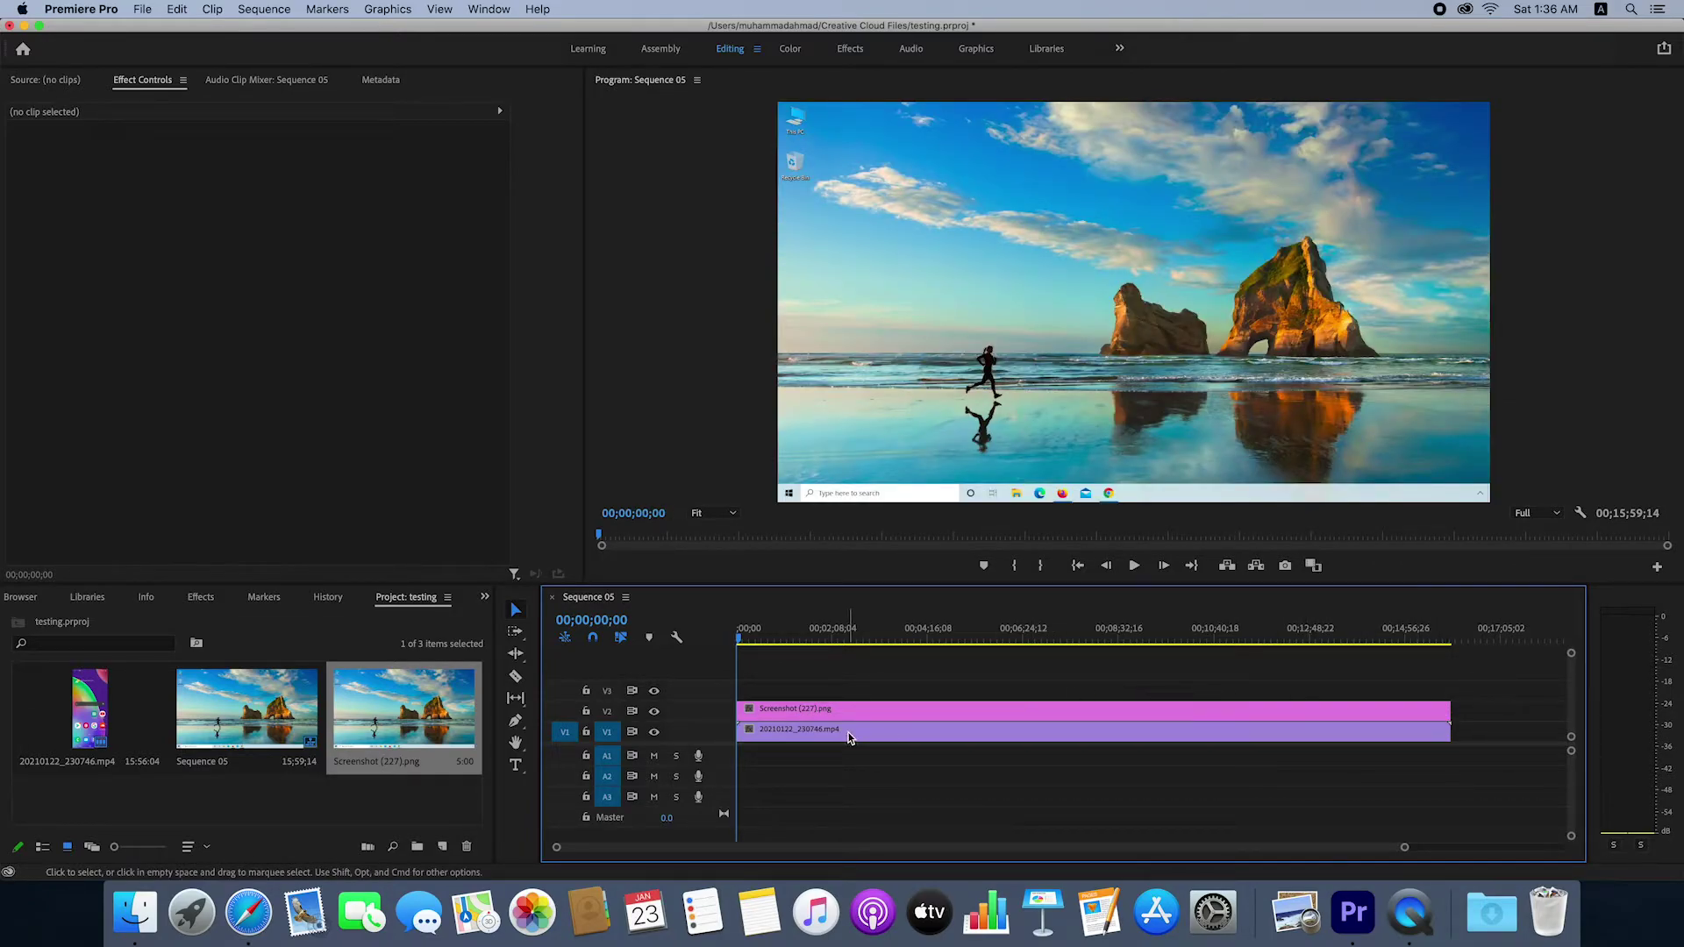
pyautogui.moveTo(848, 733); pyautogui.dragTo(855, 693)
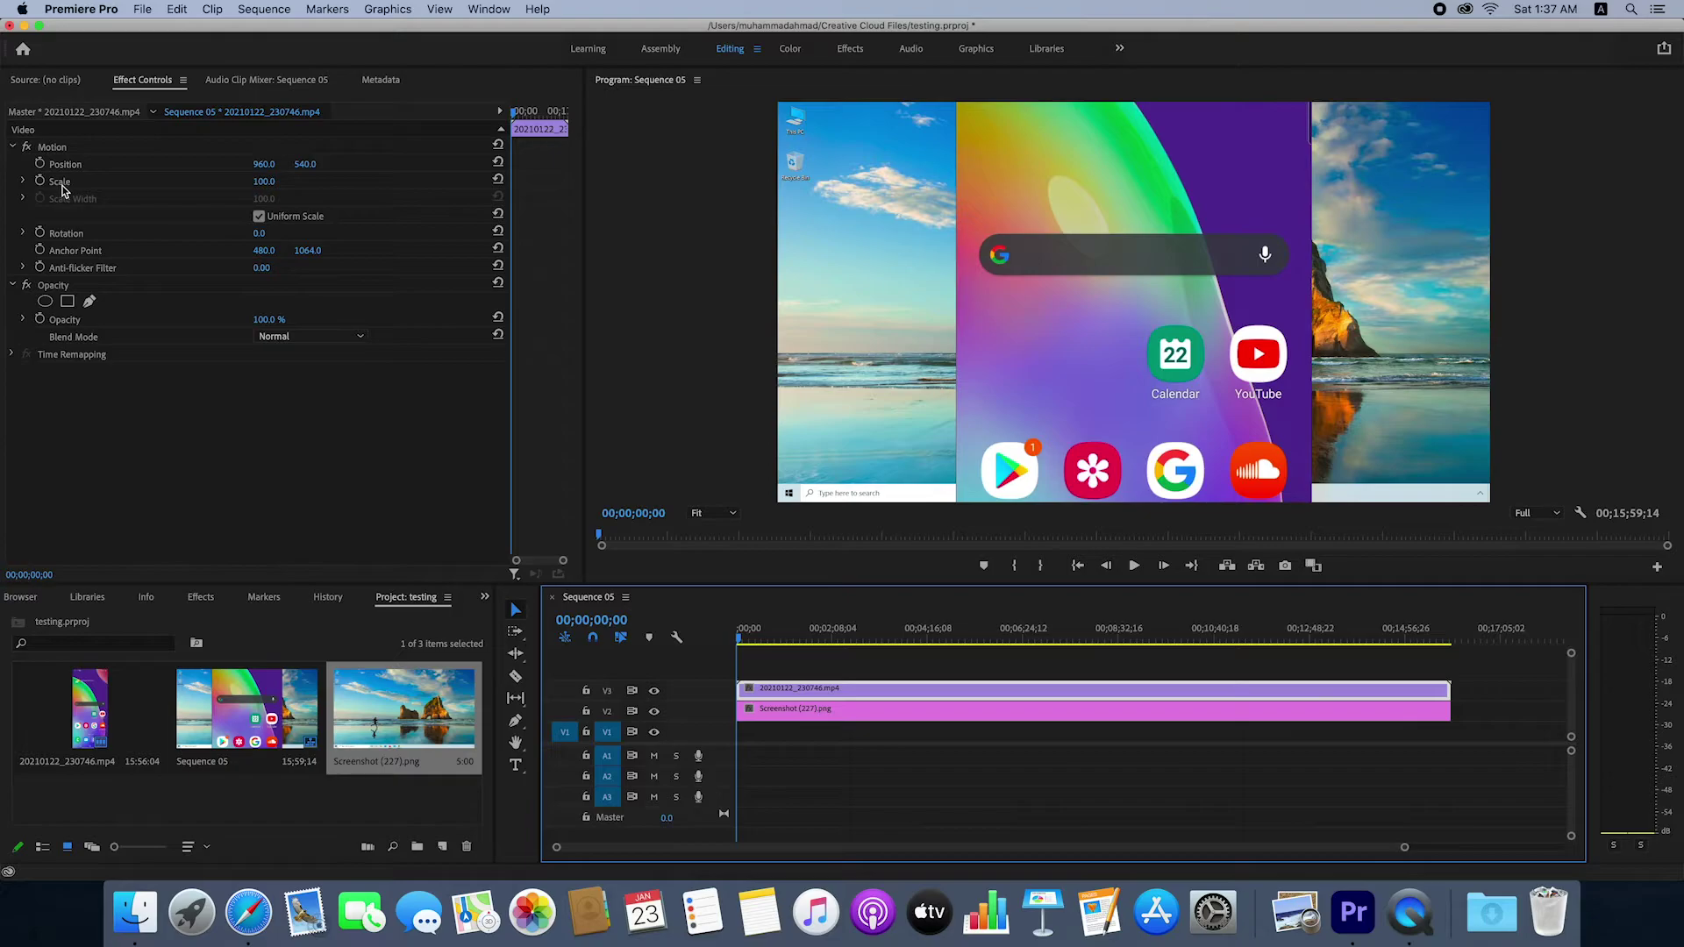
# - Try Scale values of 45 and then 70 on the phone clip
pyautogui.click(264, 181)
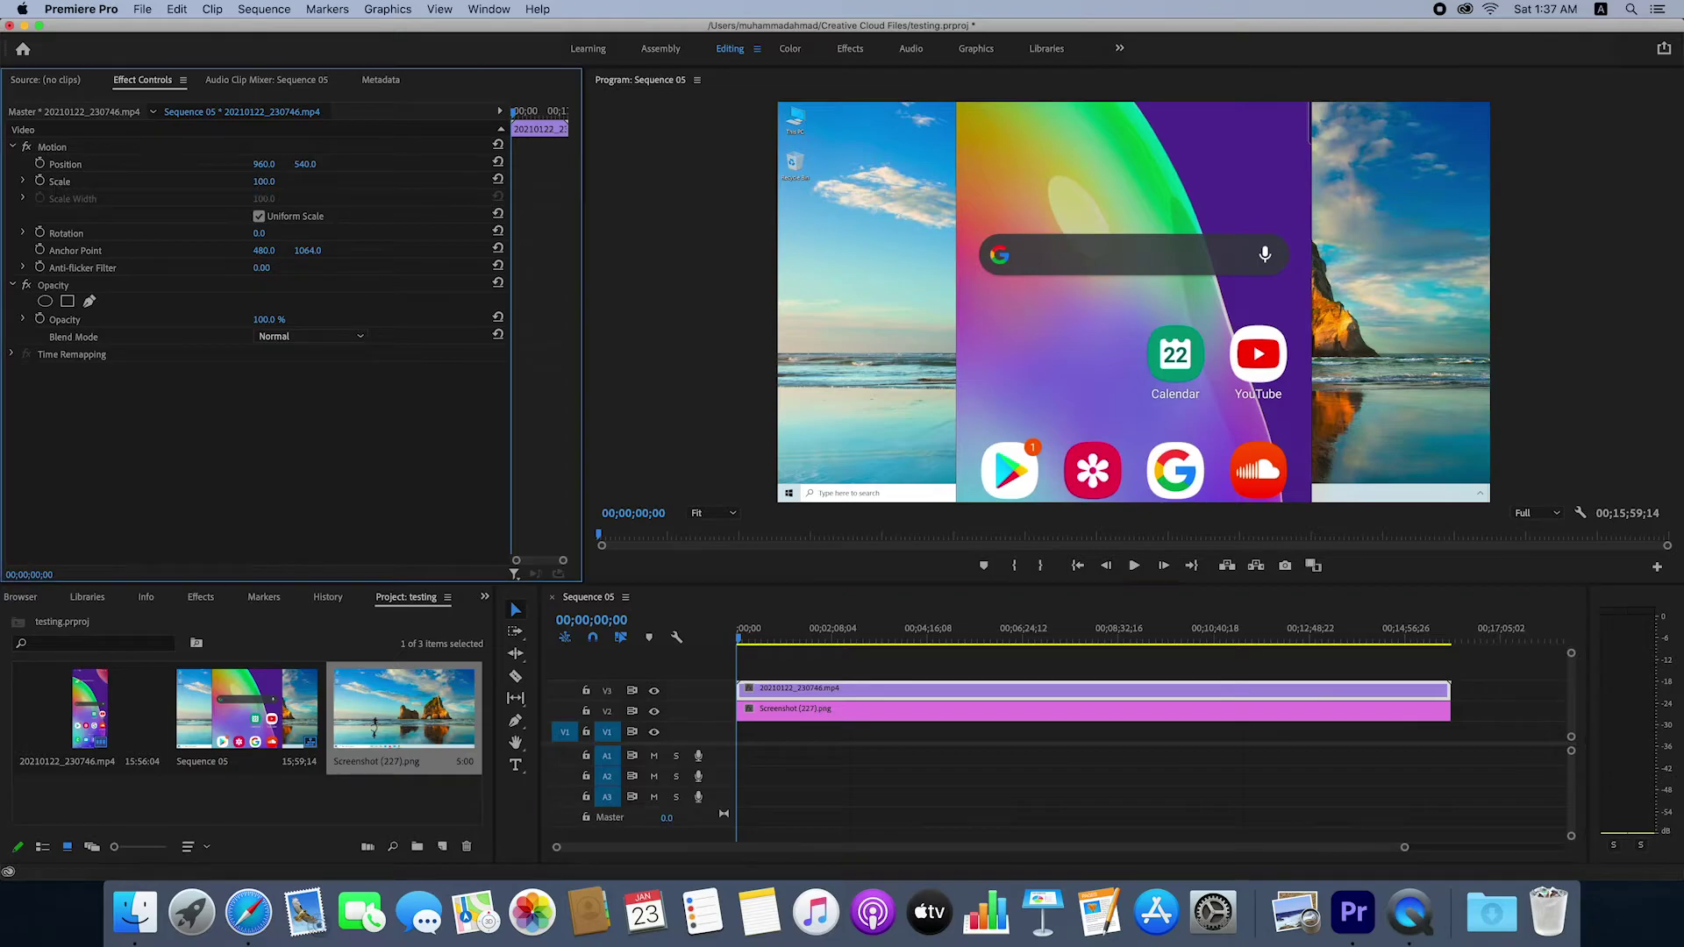
pyautogui.press('BackSpace')
pyautogui.press('Return')
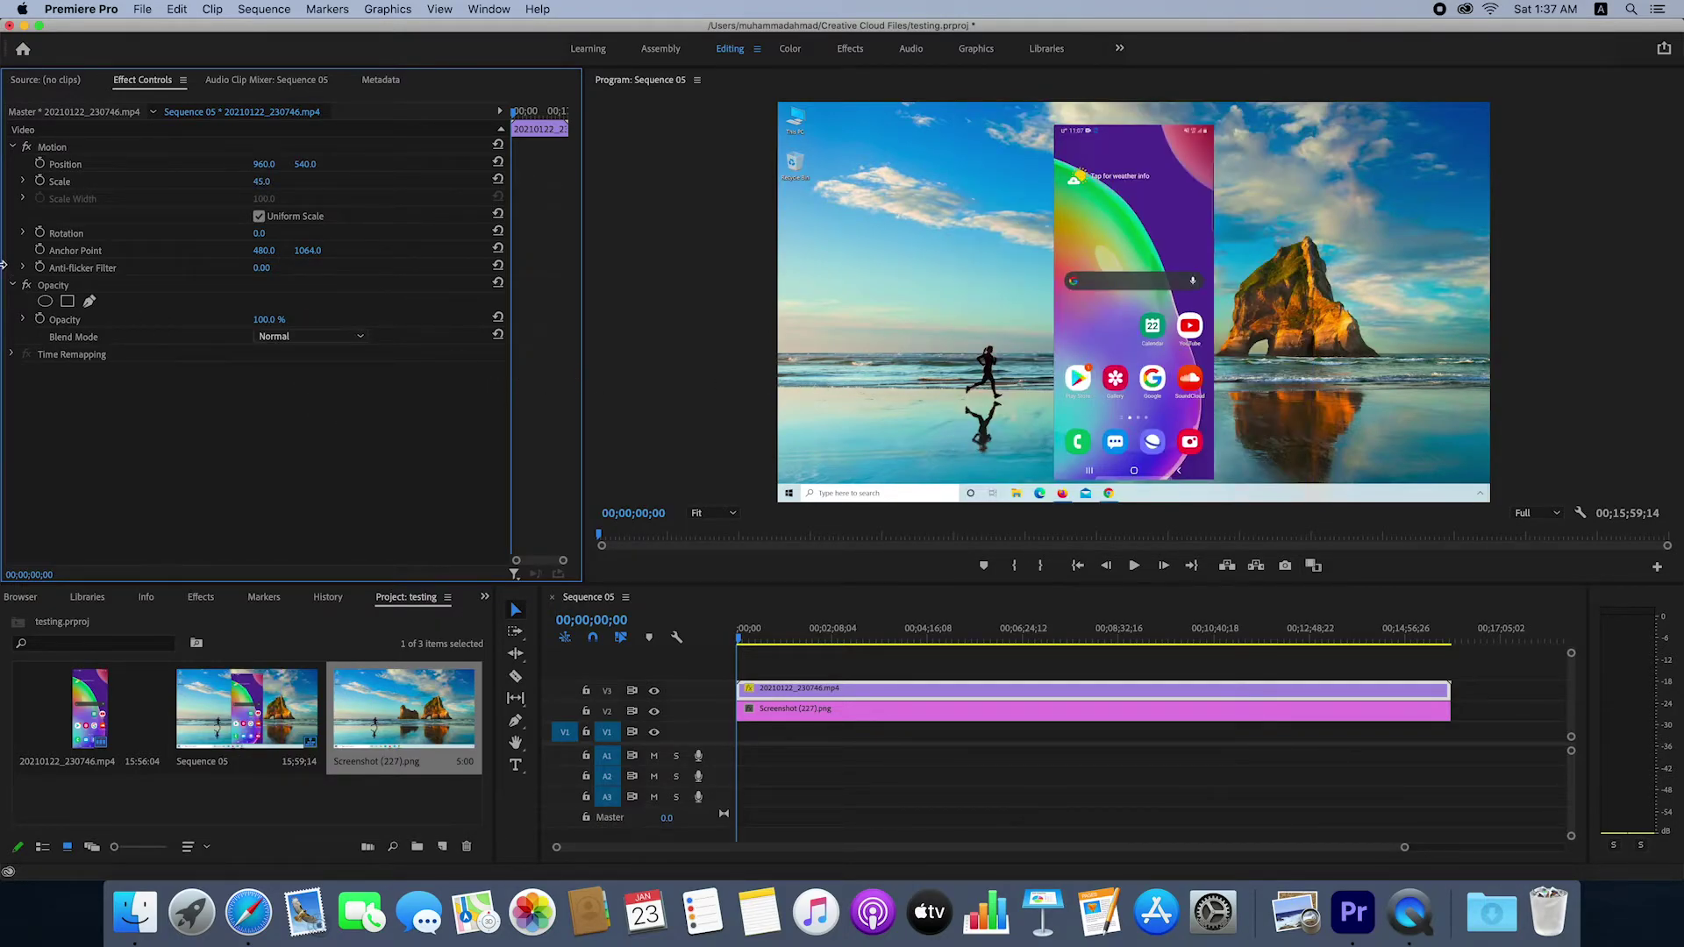
pyautogui.click(262, 181)
pyautogui.press('BackSpace')
pyautogui.write('70')
pyautogui.press('Return')
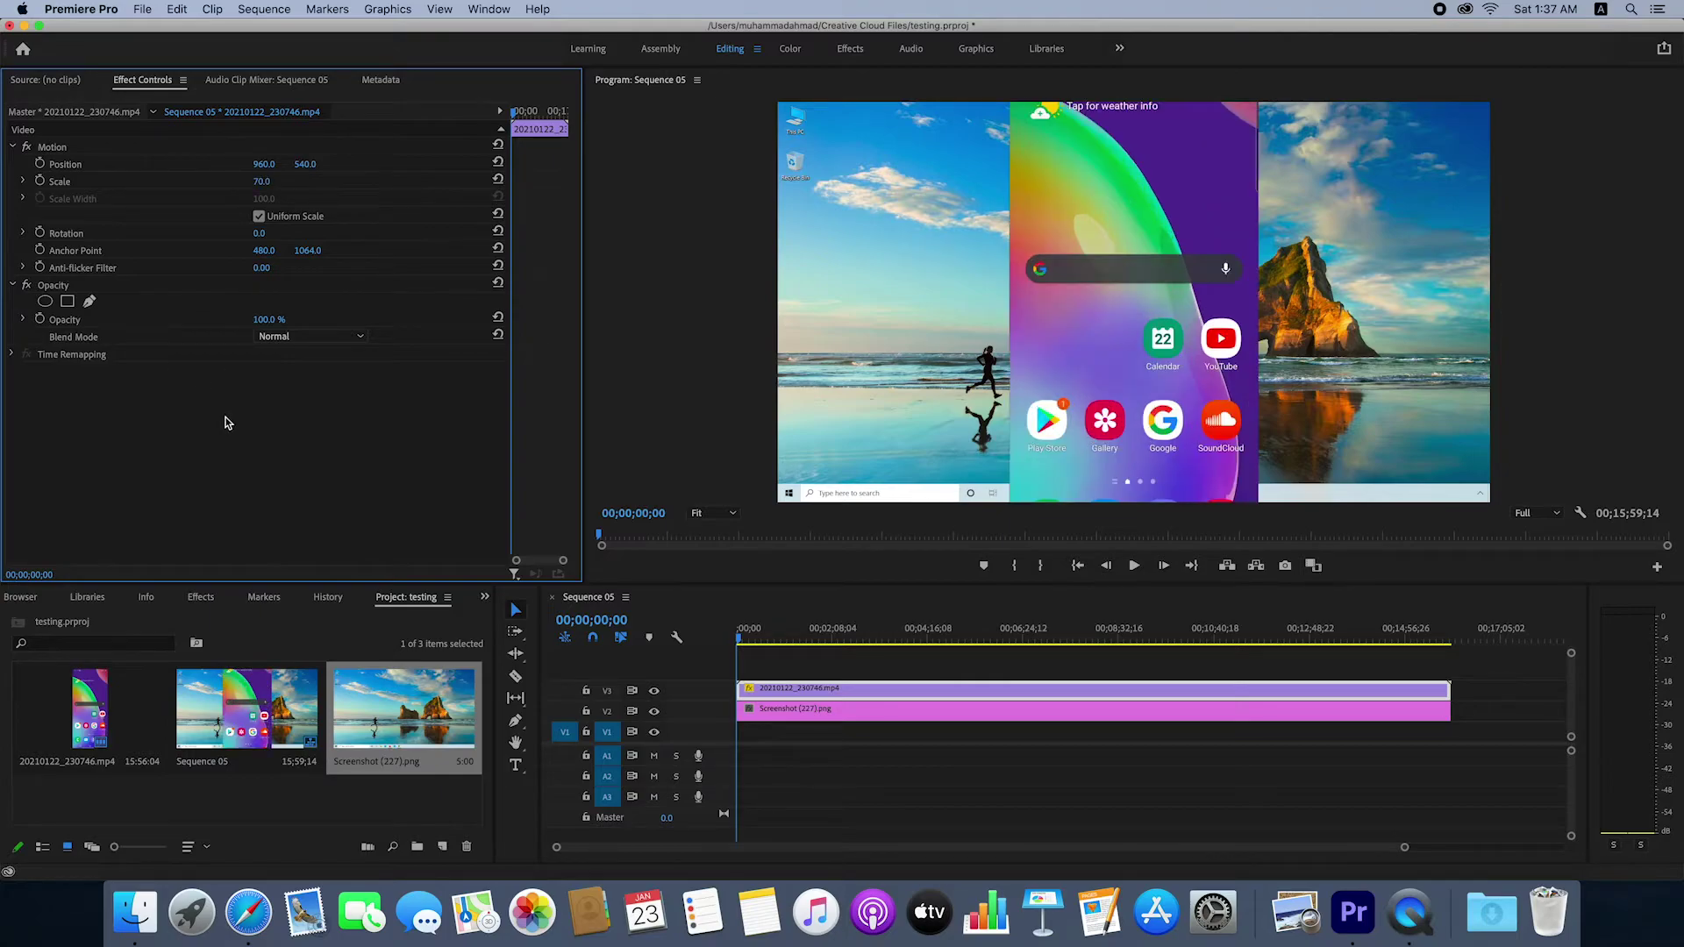
# - Try a Scale of 20, then settle the phone clip's Scale at 45
pyautogui.click(266, 182)
pyautogui.write('20')
pyautogui.press('Return')
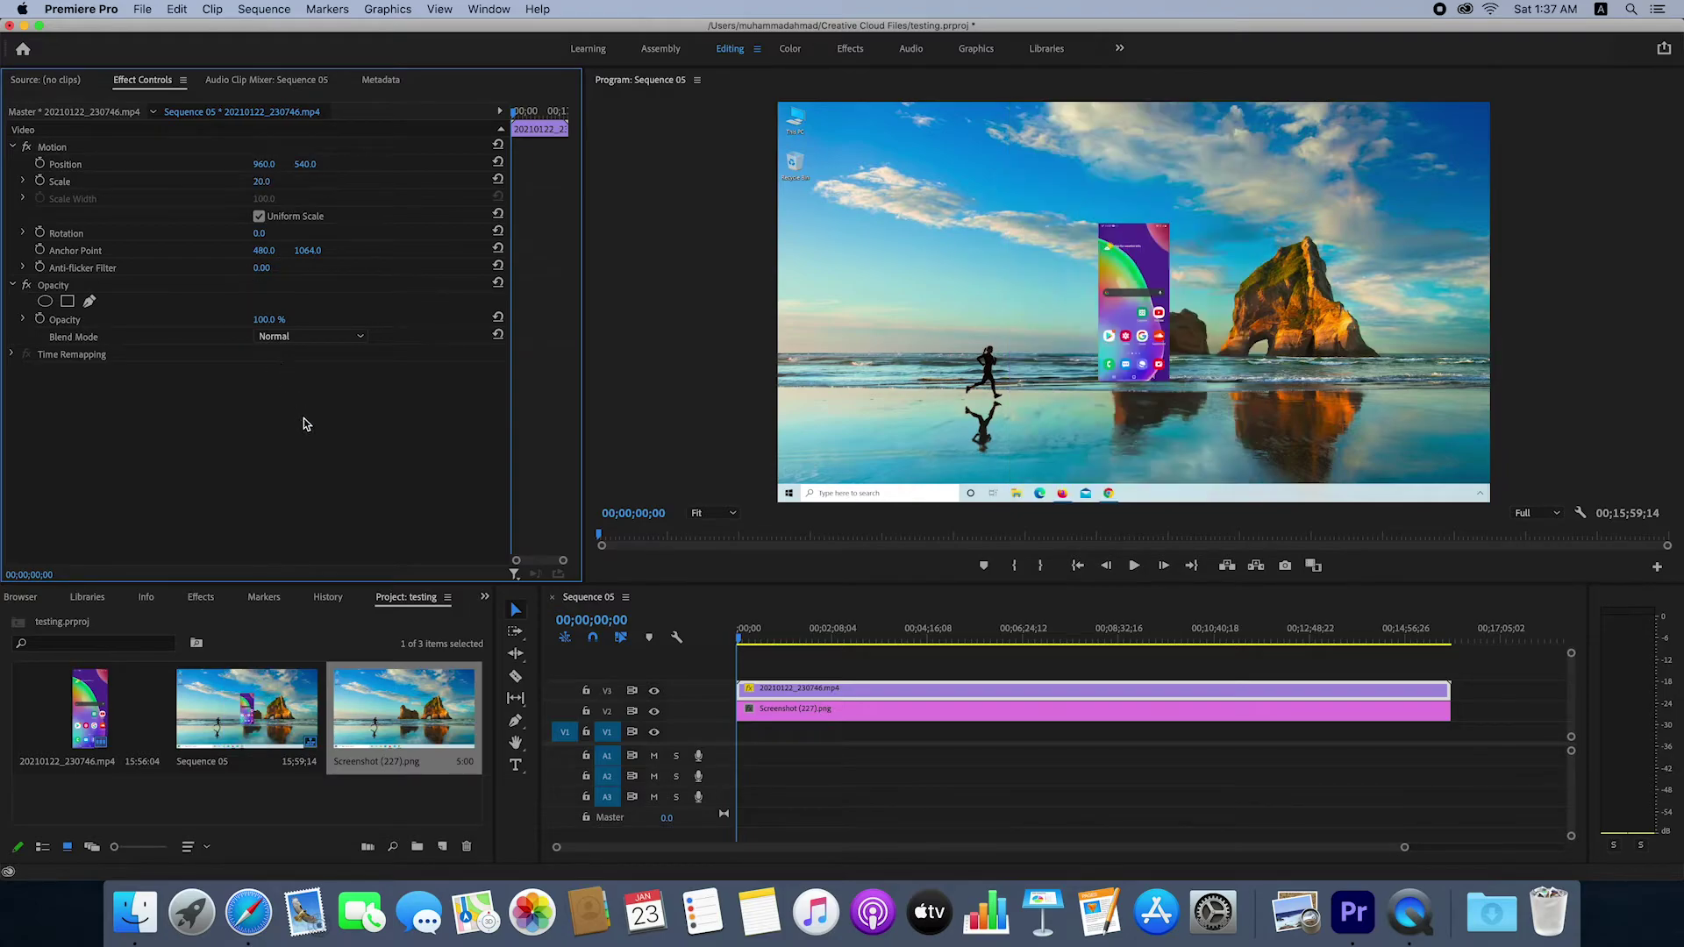
pyautogui.click(261, 182)
pyautogui.write('45')
pyautogui.press('Return')
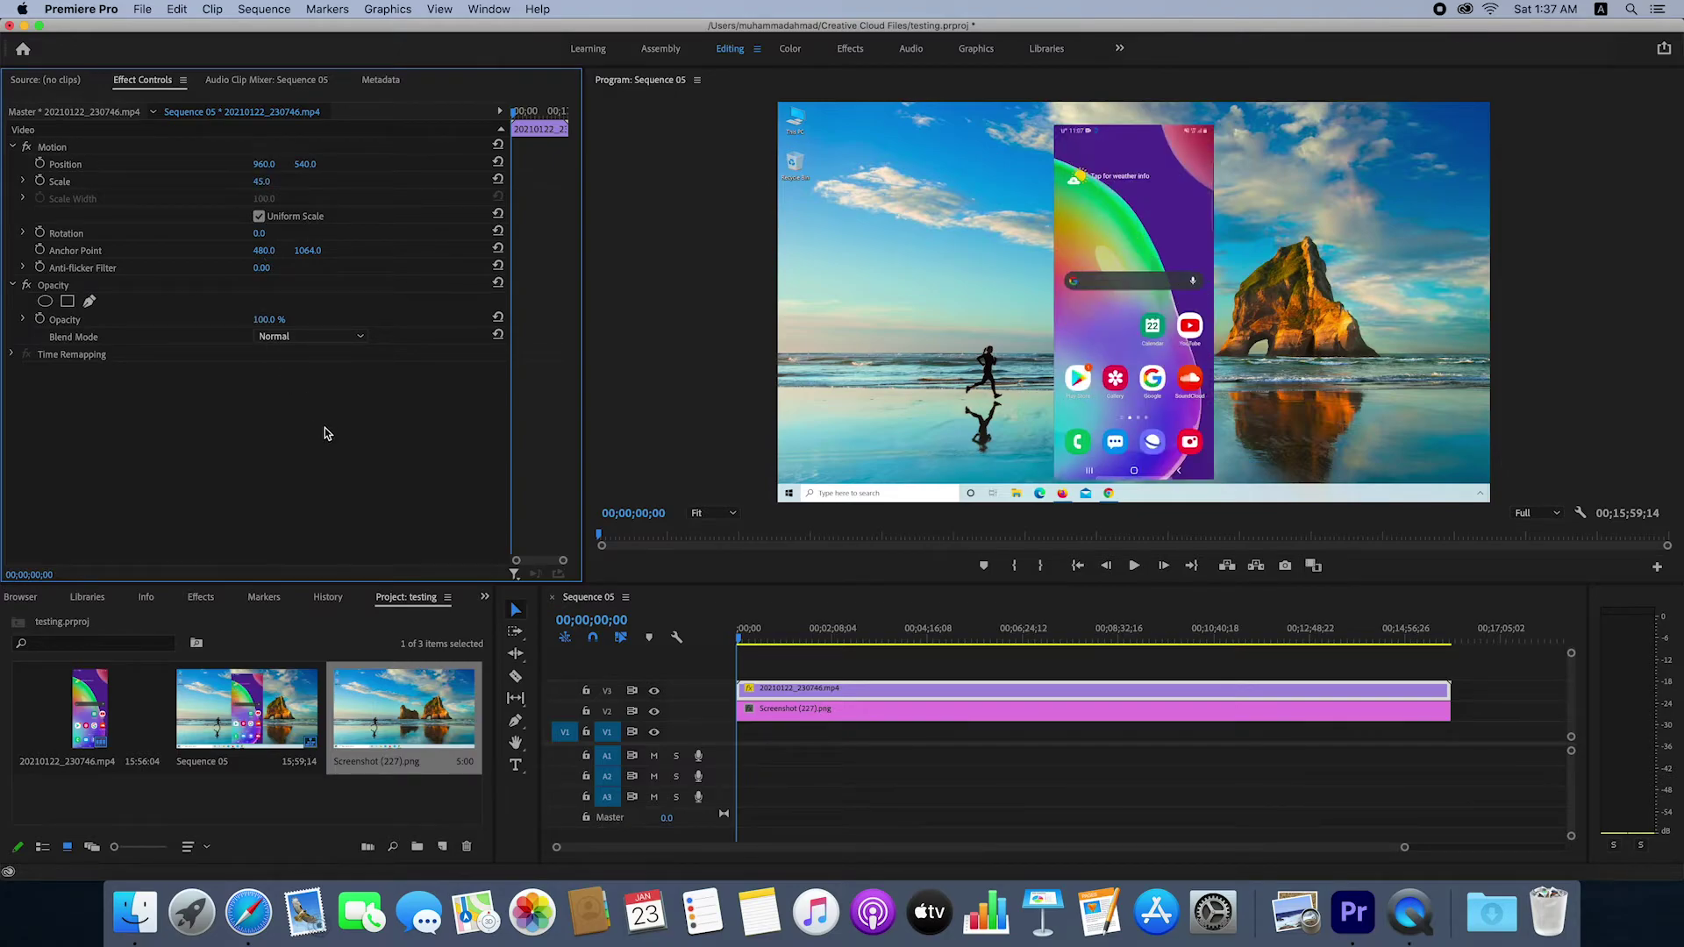
# - Try vertical positions 600 and 400, then set the phone clip's Y position to 540
pyautogui.click(309, 164)
pyautogui.press('BackSpace')
pyautogui.write('600')
pyautogui.press('Return')
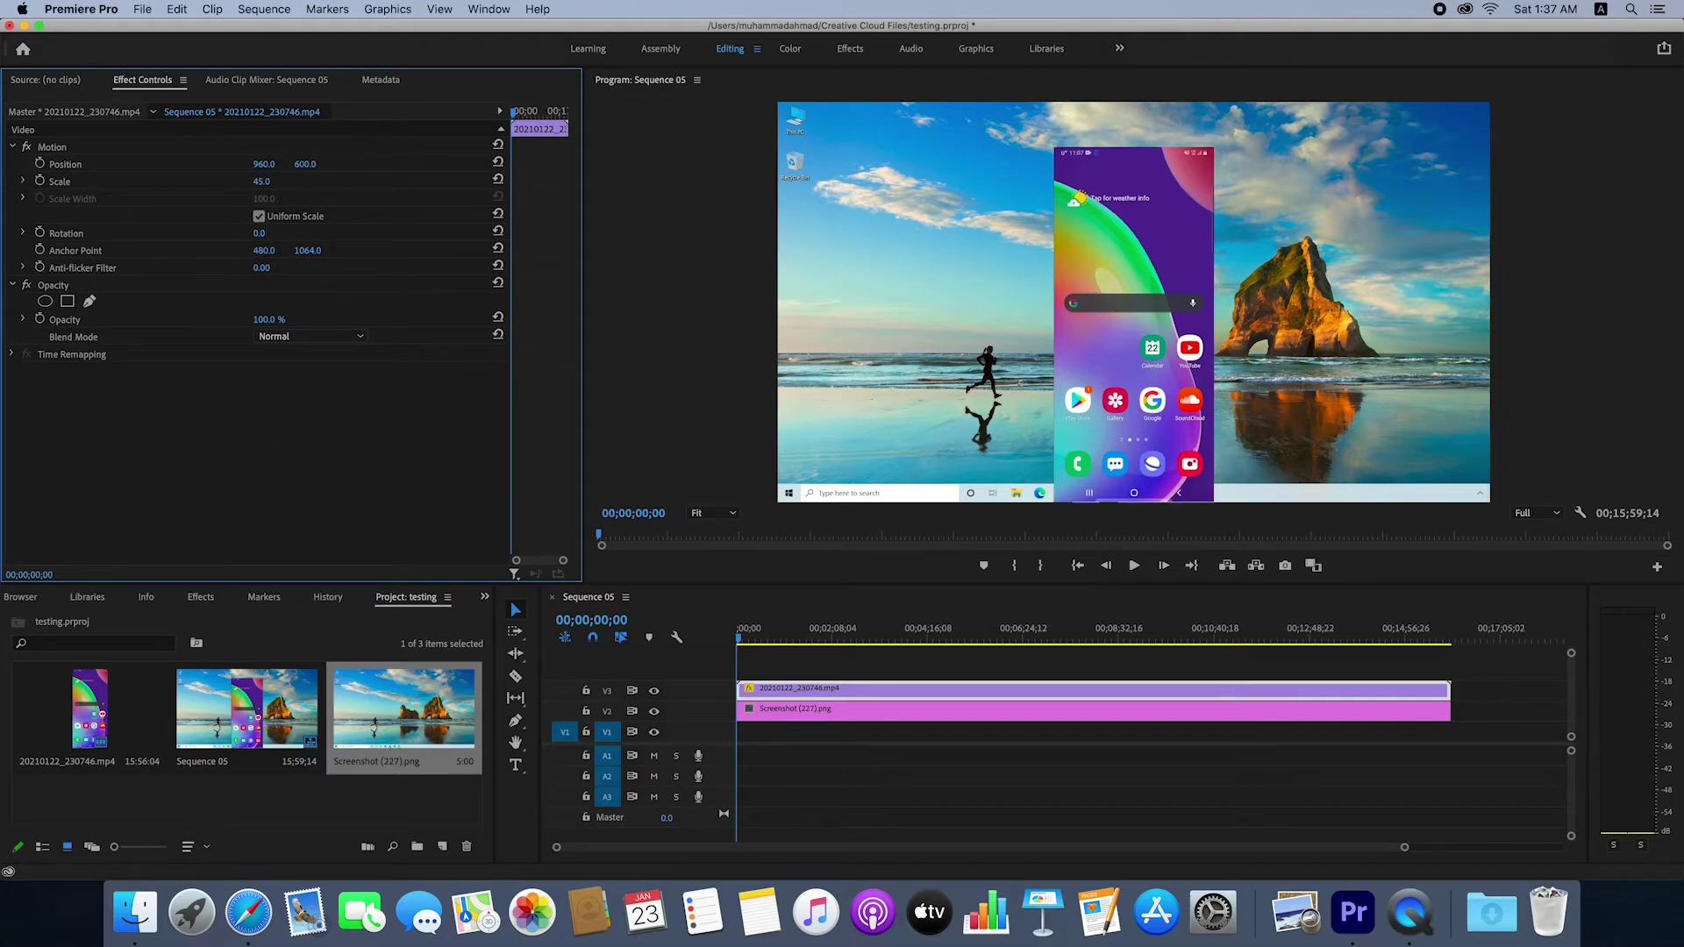
pyautogui.press('BackSpace')
pyautogui.press('Return')
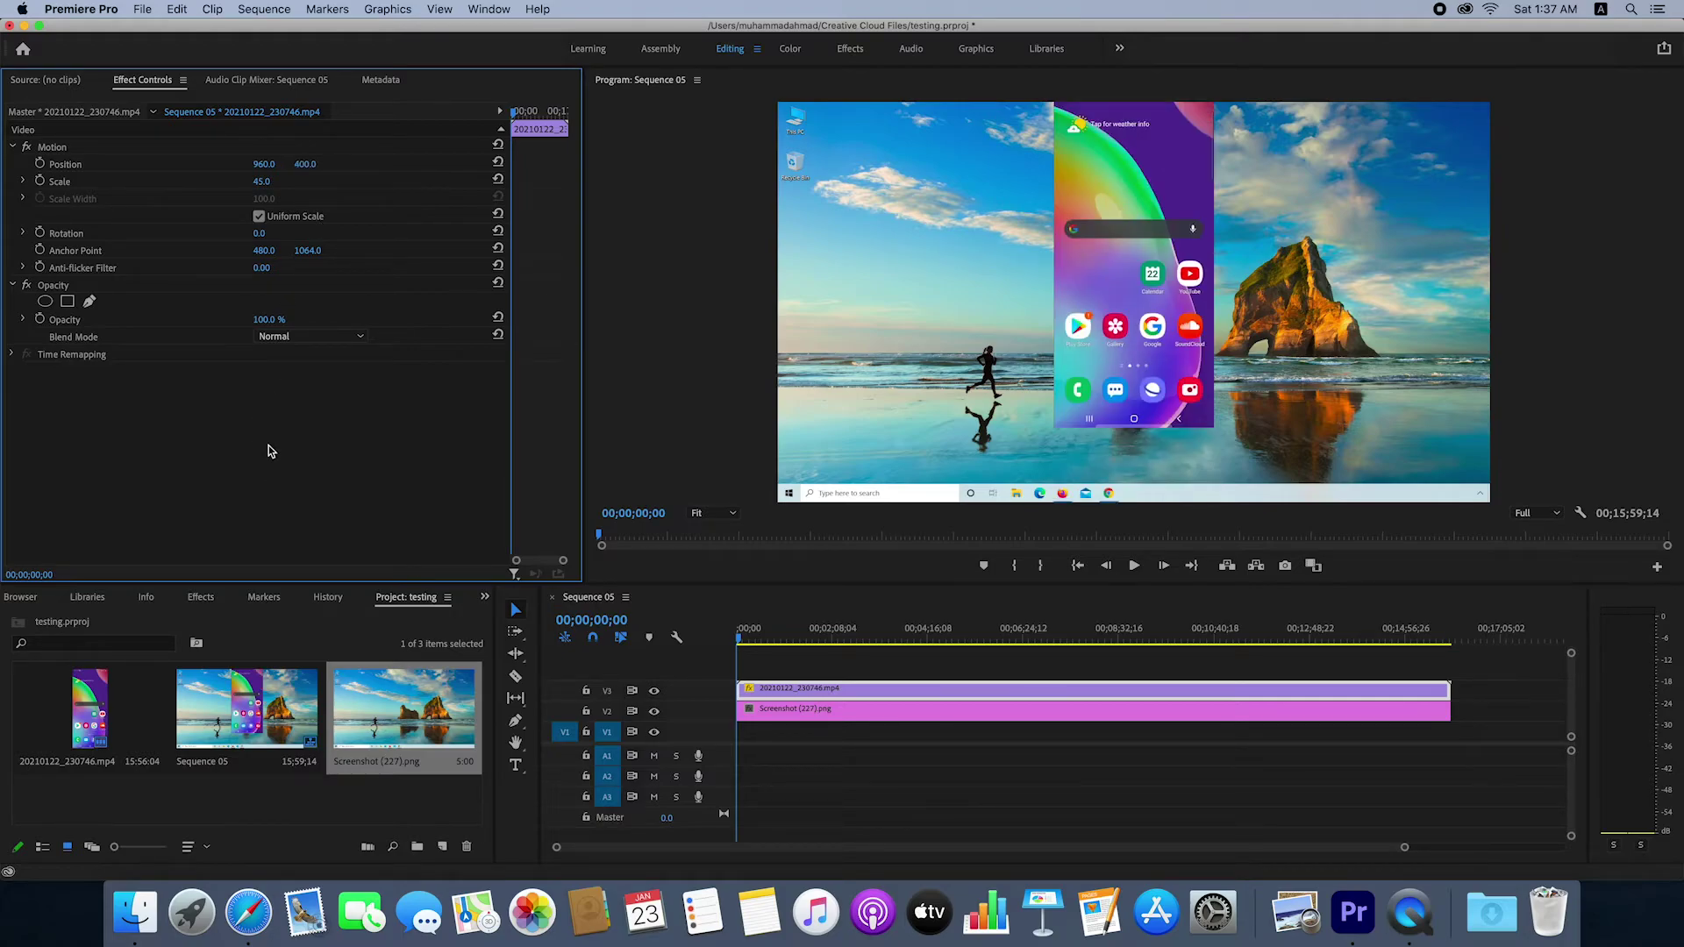
pyautogui.click(312, 159)
pyautogui.write('540')
pyautogui.press('Return')
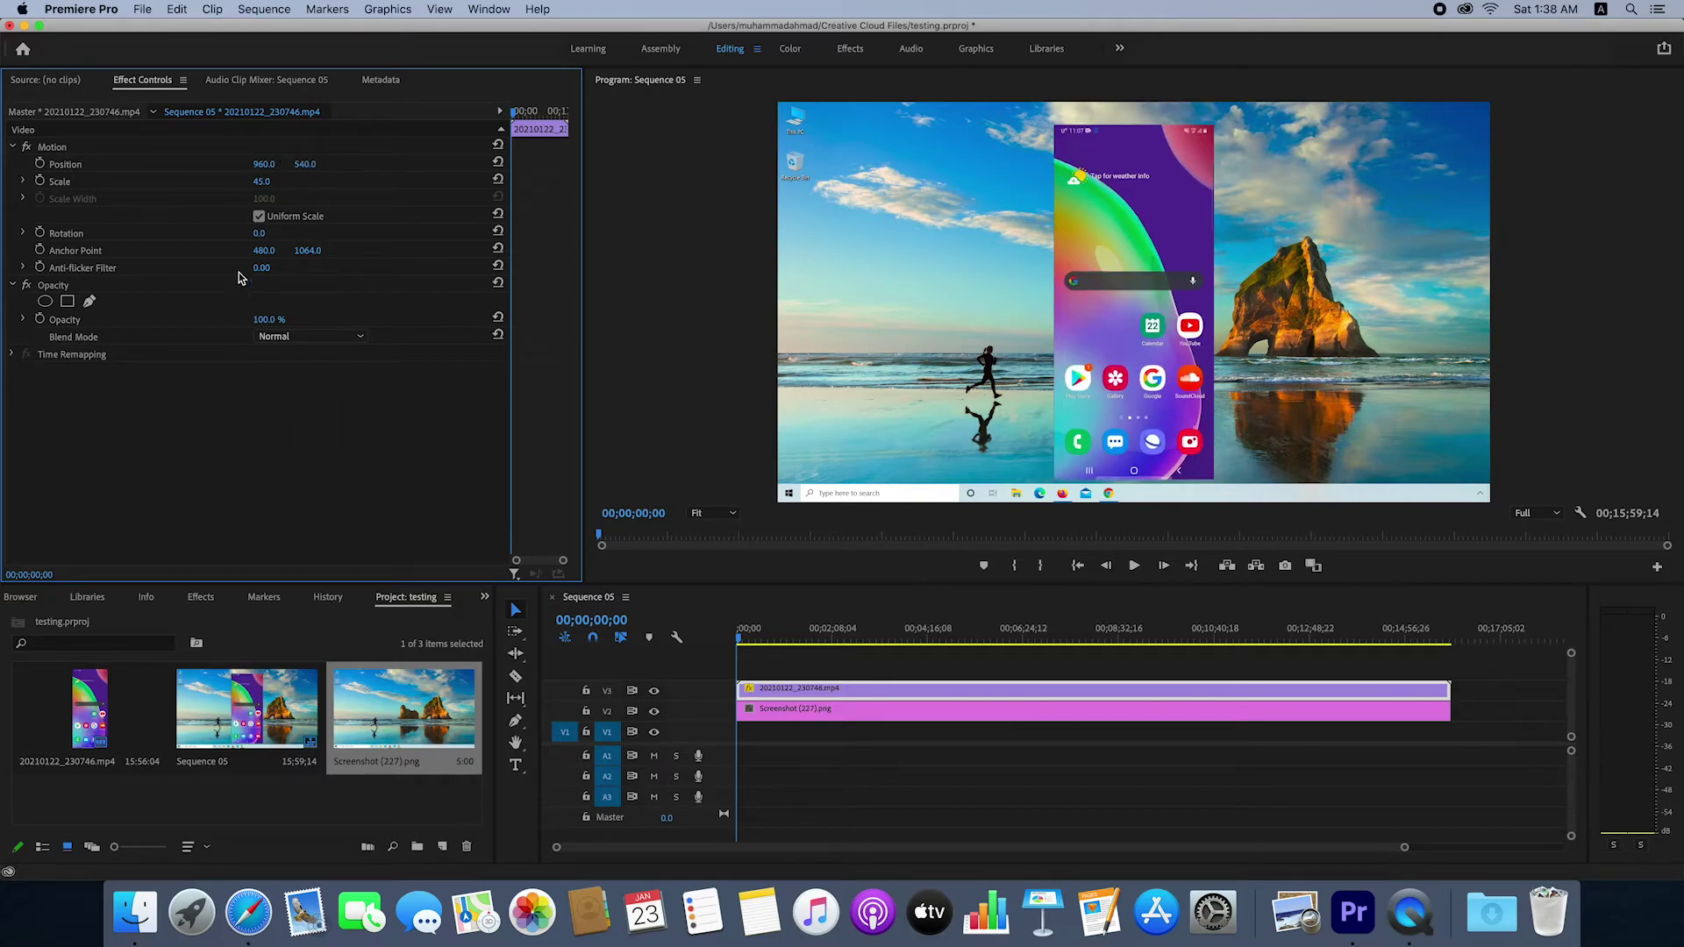
# - Try horizontal positions 1000 and 800, then set the phone clip's X position to 950
pyautogui.click(261, 166)
pyautogui.press('BackSpace')
pyautogui.write('1000')
pyautogui.press('Return')
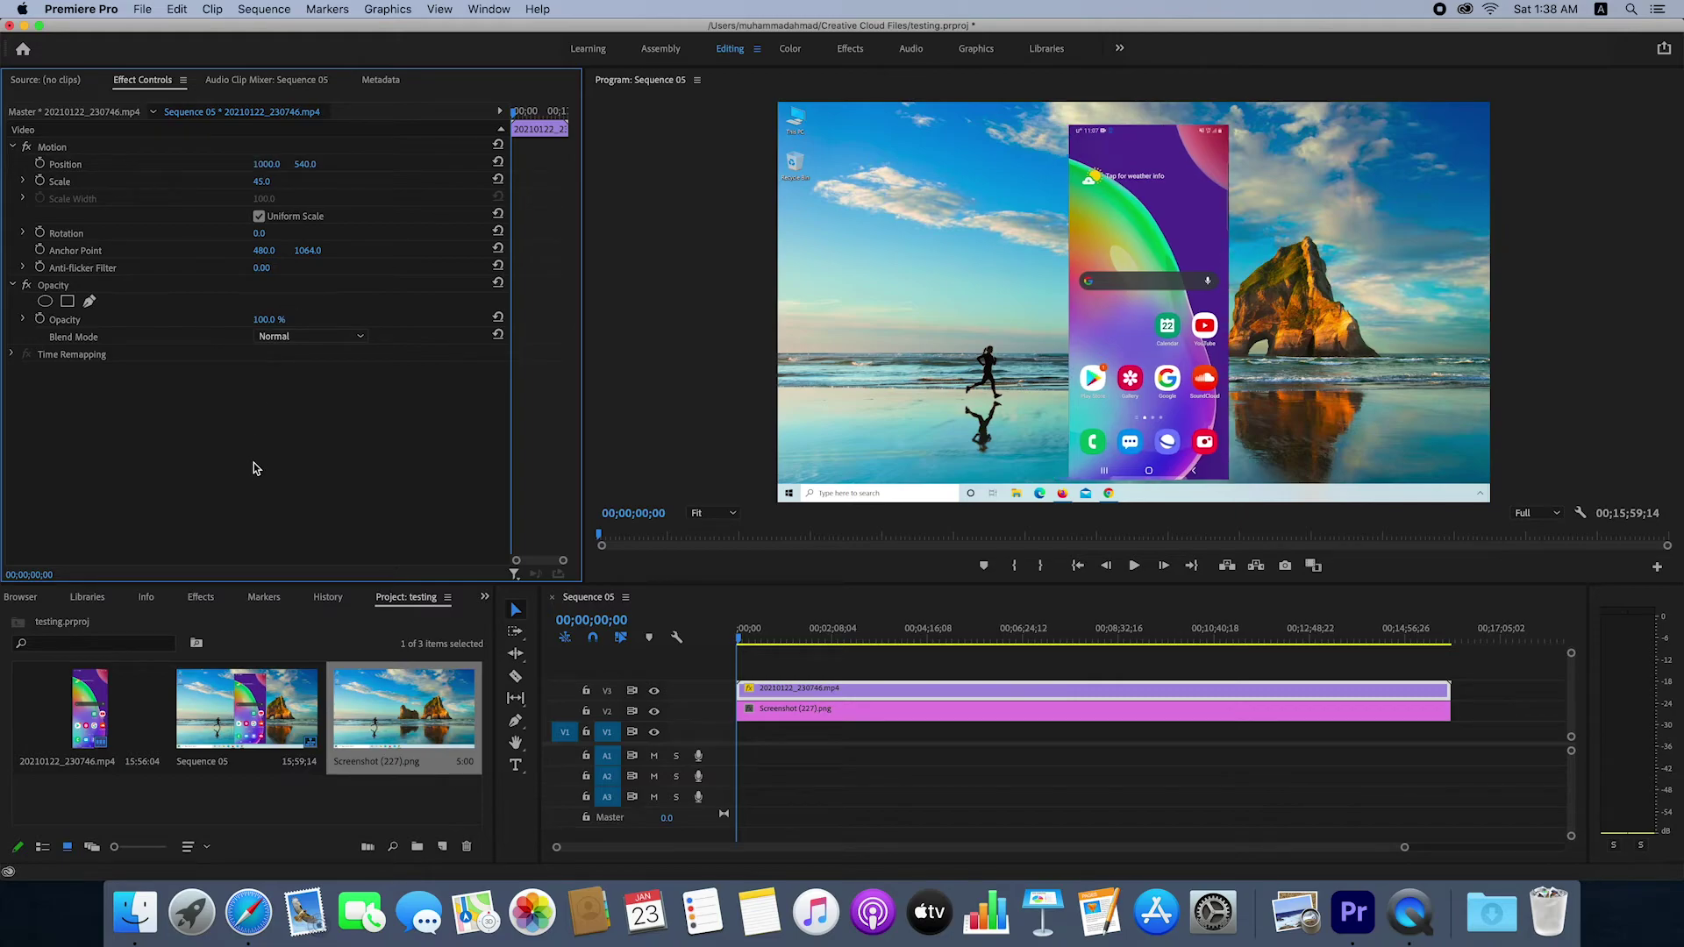
pyautogui.click(271, 164)
pyautogui.press('BackSpace')
pyautogui.write('800')
pyautogui.press('Return')
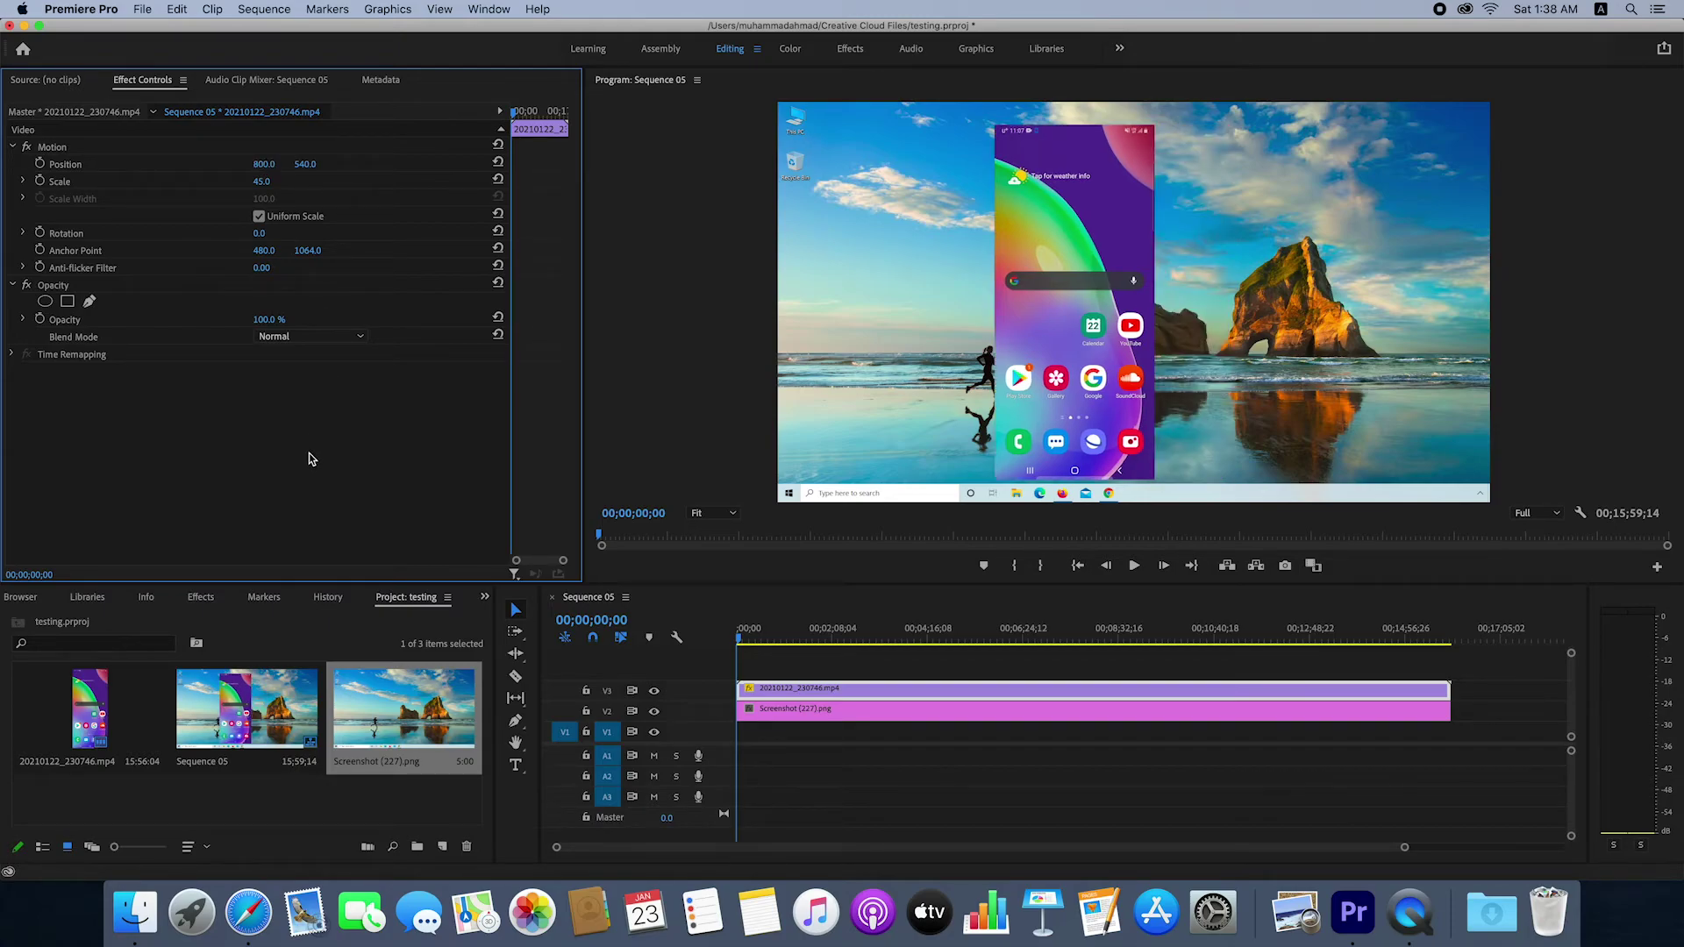
pyautogui.click(260, 171)
pyautogui.press('Return')
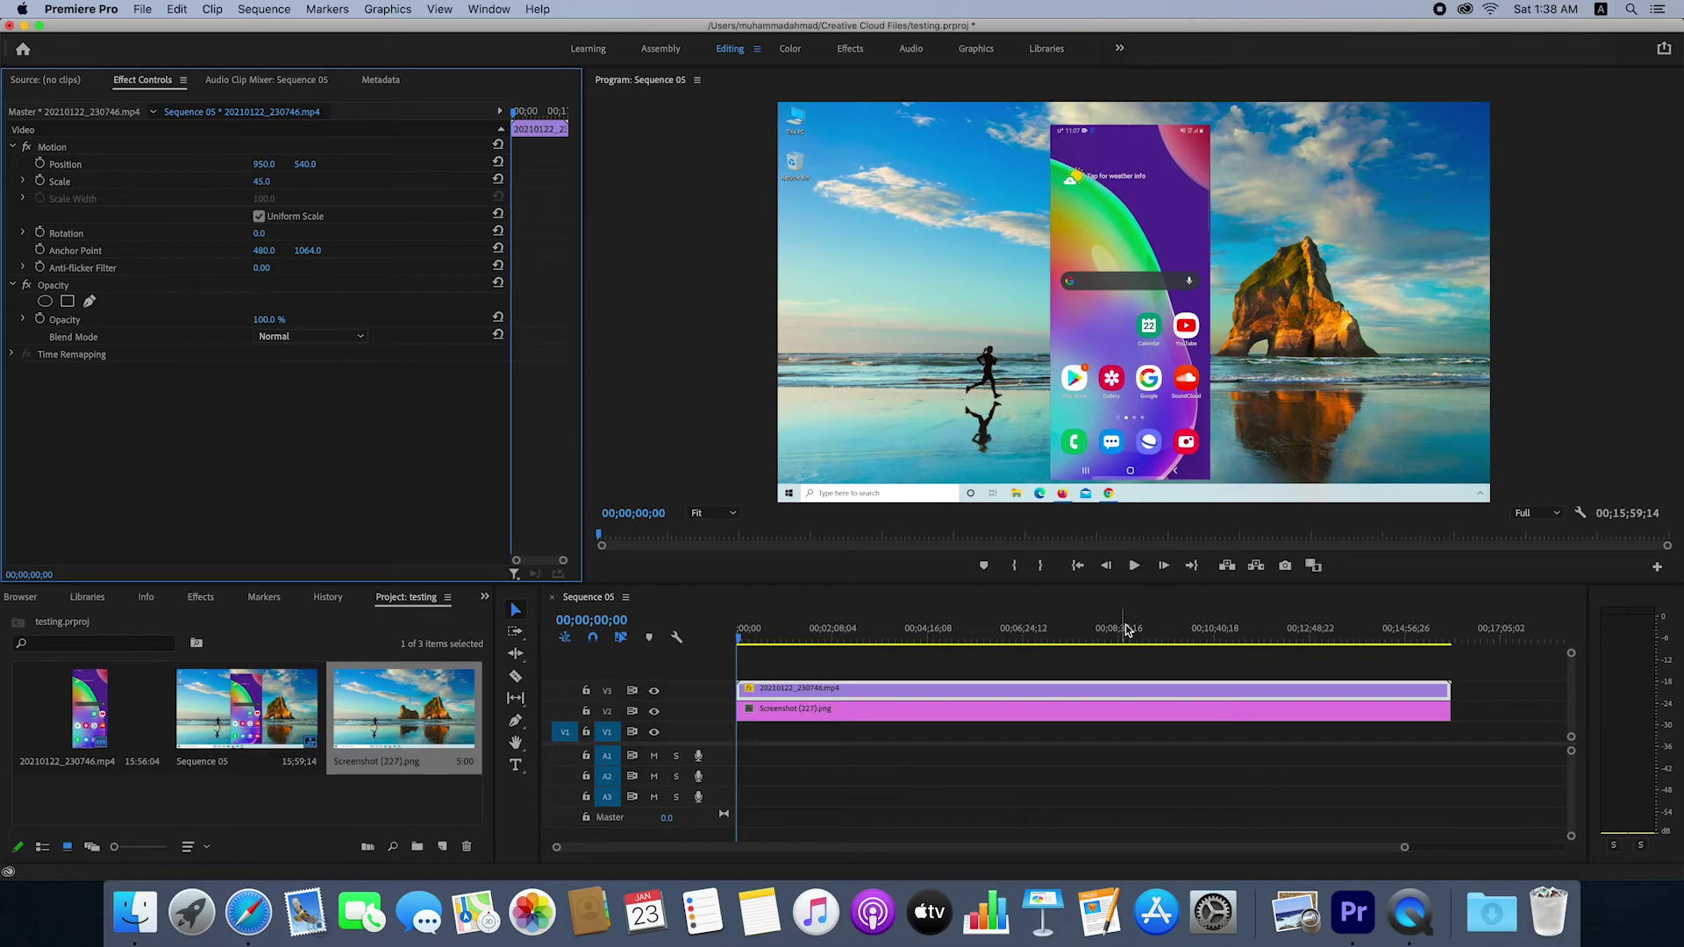
# - Play back the sequence to preview the overlay, then minimize Premiere Pro
pyautogui.click(1134, 566)
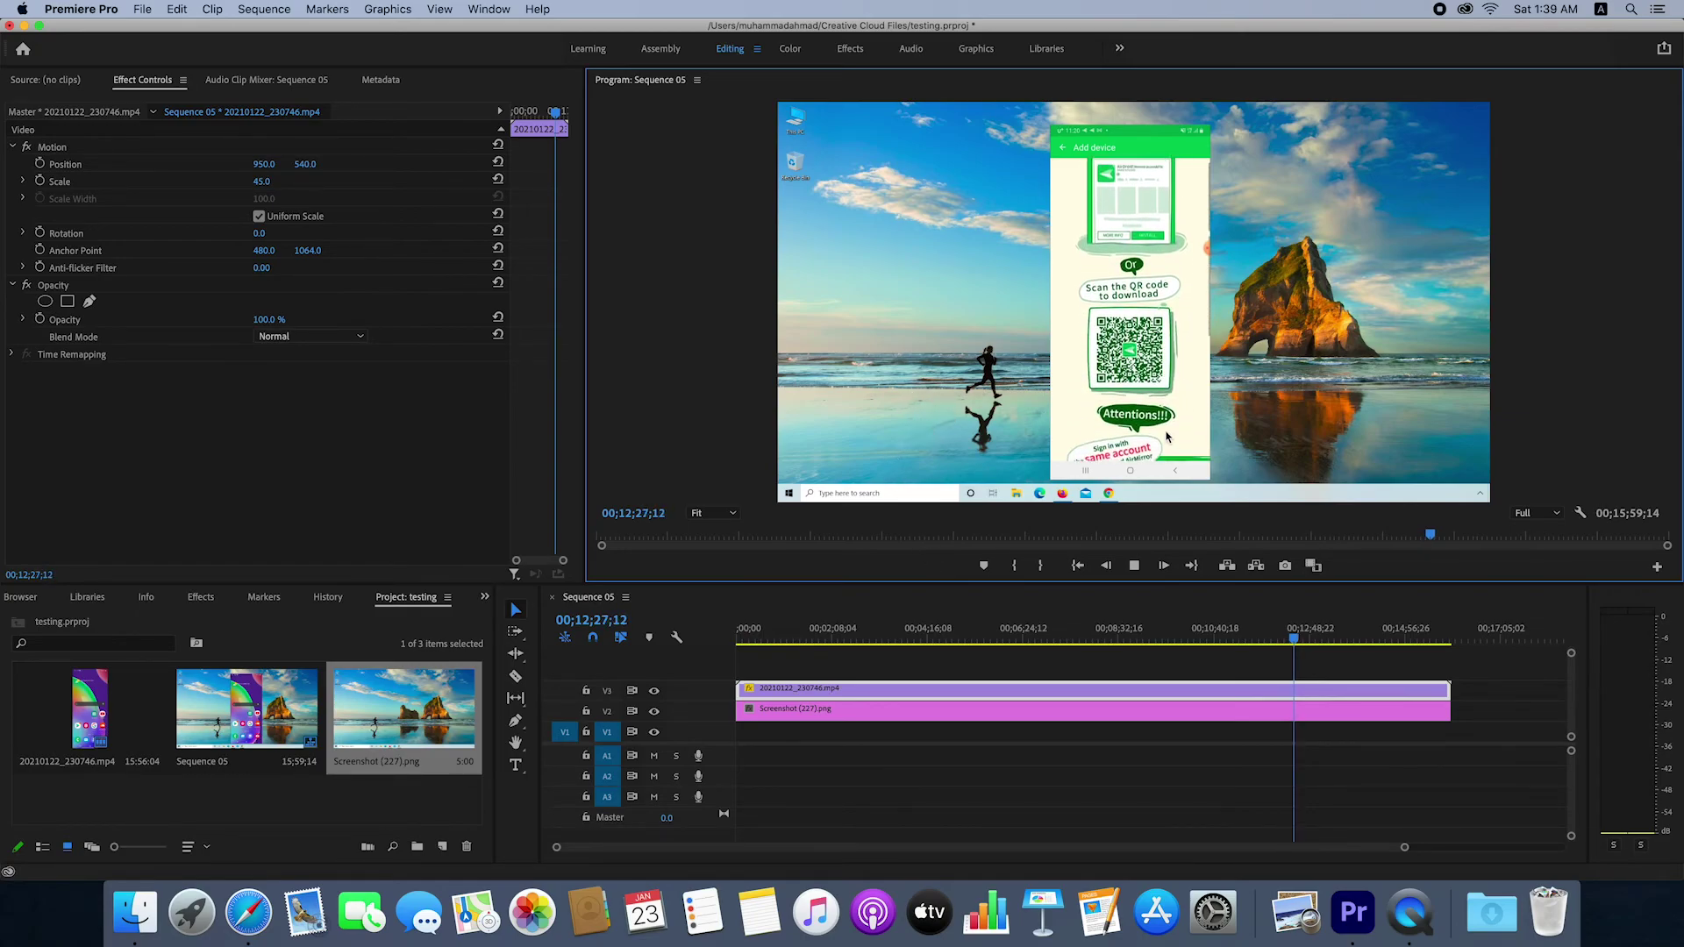
pyautogui.press('super+m')
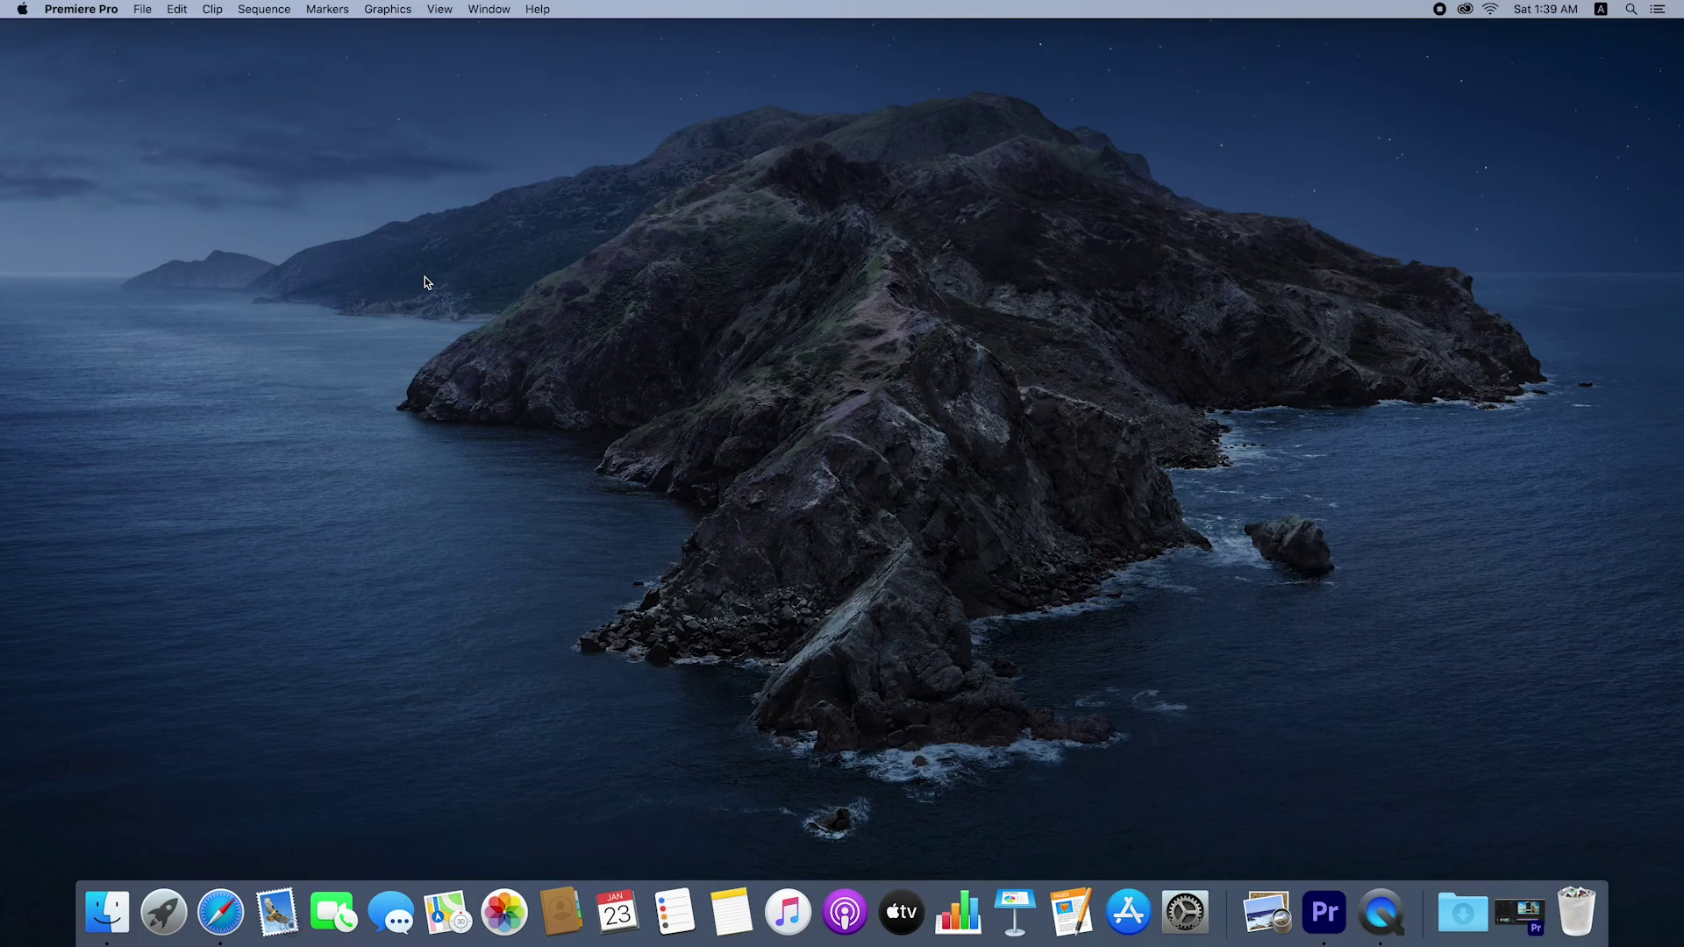